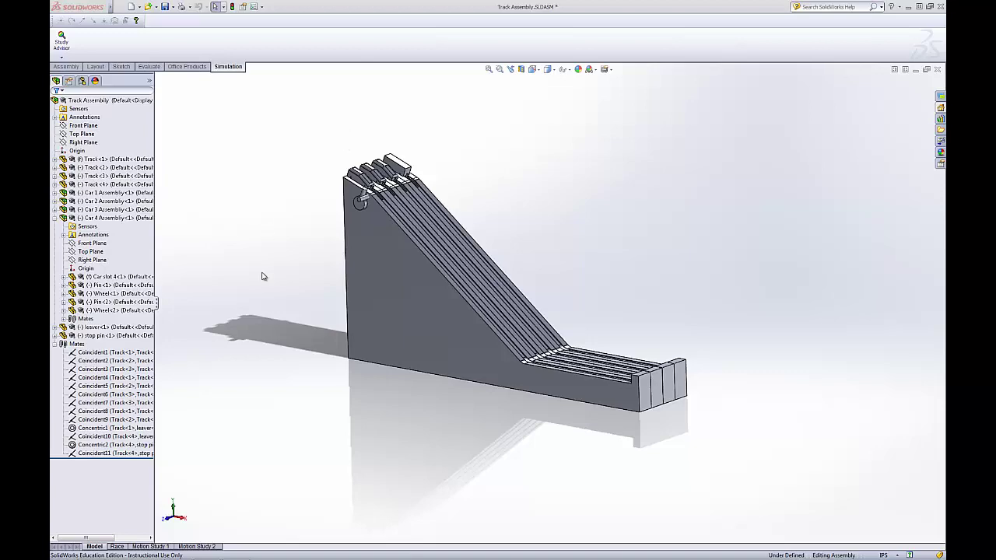
middle_click_drag(244, 220, 274, 273)
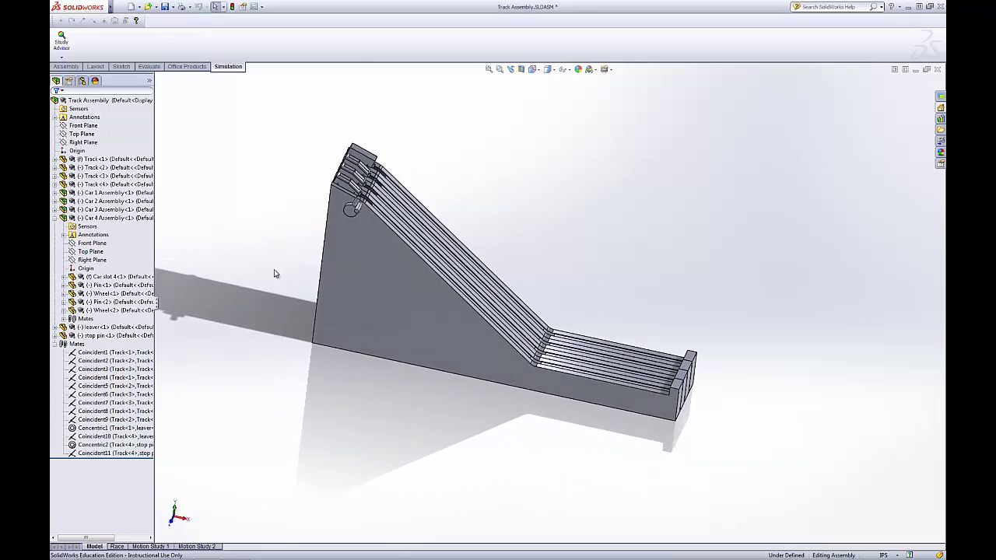
scroll(360, 178, "up", 3)
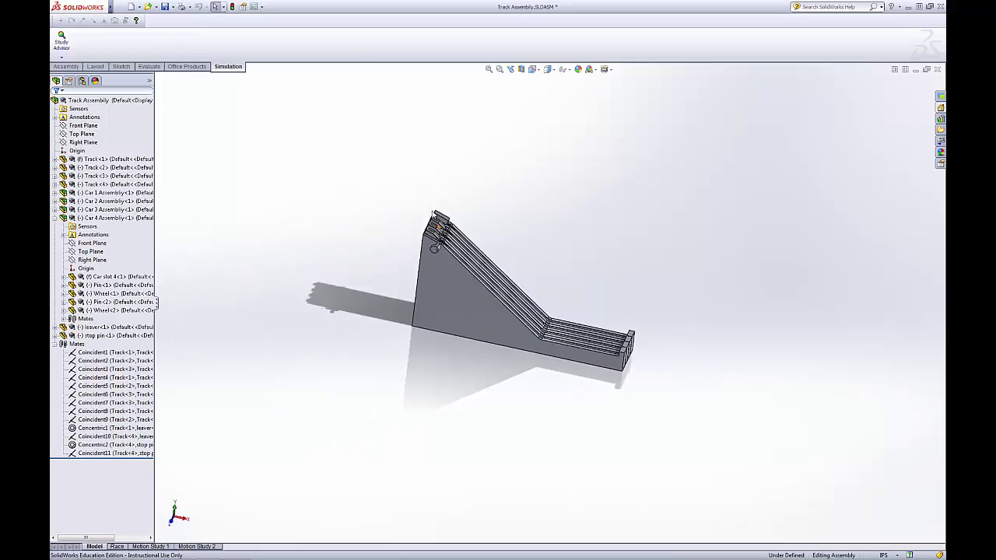
scroll(432, 232, "down", 4)
scroll(536, 265, "down", 4)
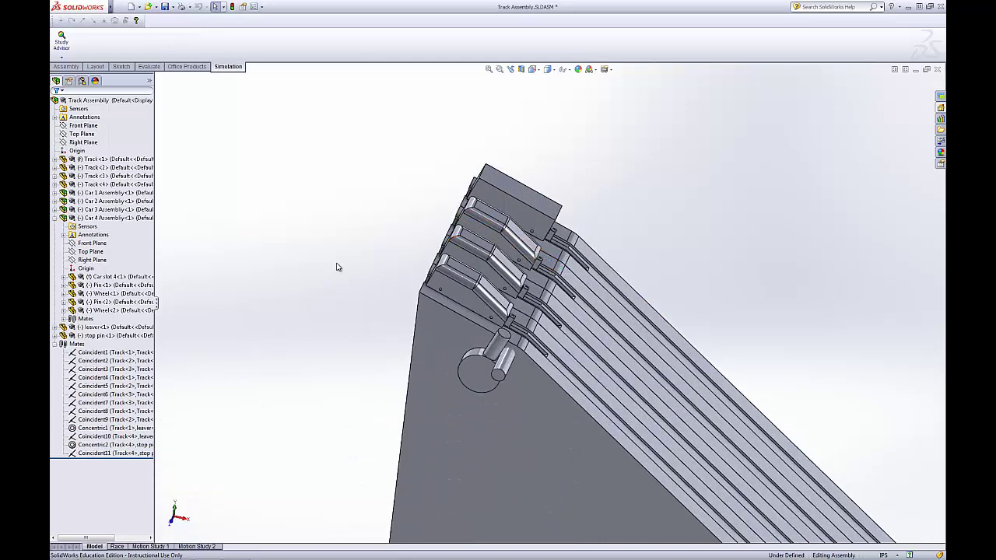
middle_click_drag(338, 267, 307, 252)
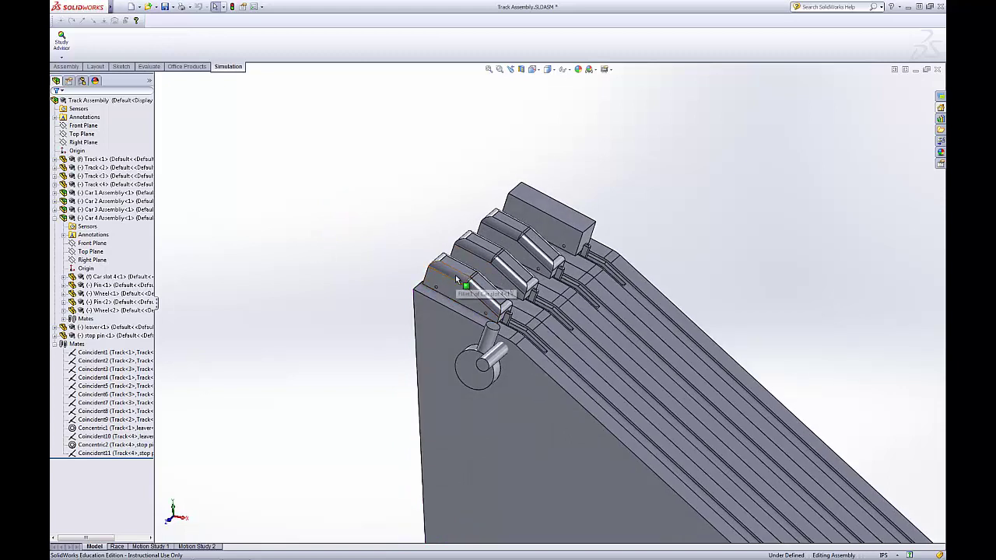
left_click(66, 66)
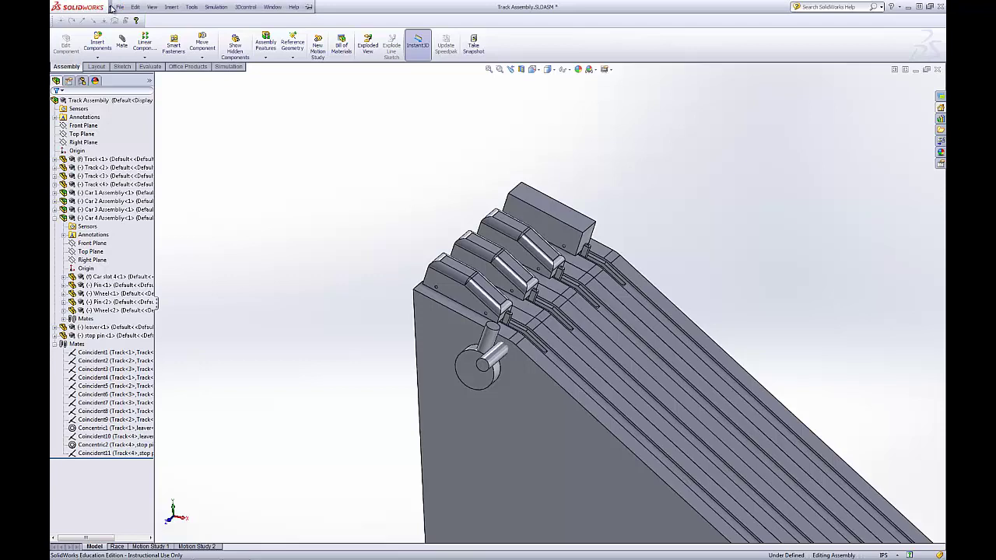
Open Pack and Go for the track assembly and enlarge its dialog to show the complete file list
left_click(119, 7)
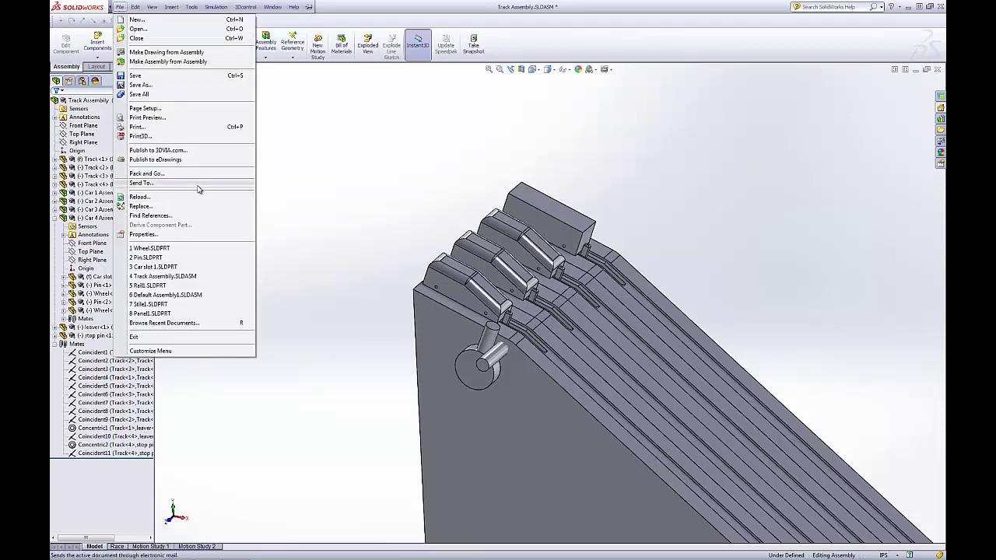
left_click(146, 175)
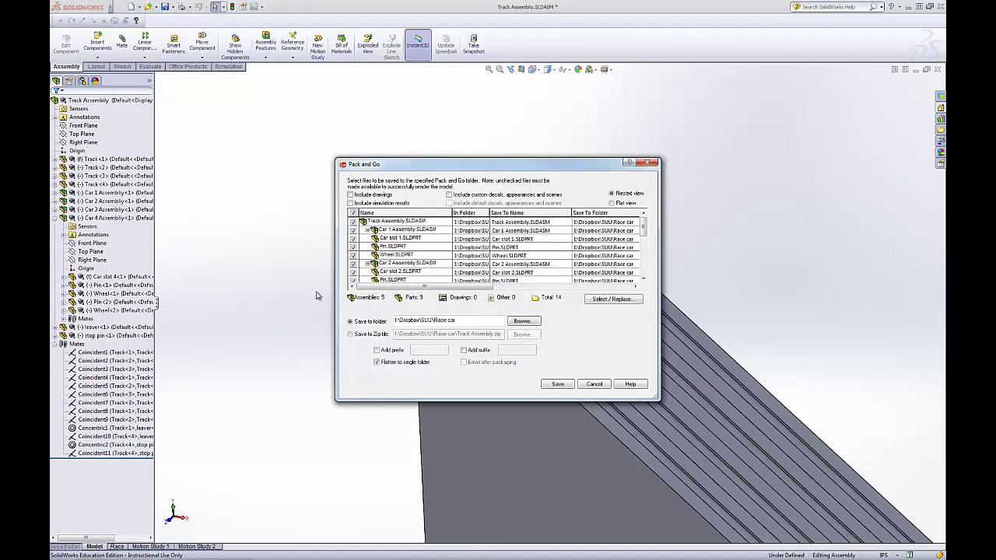
left_click_drag(448, 398, 464, 520)
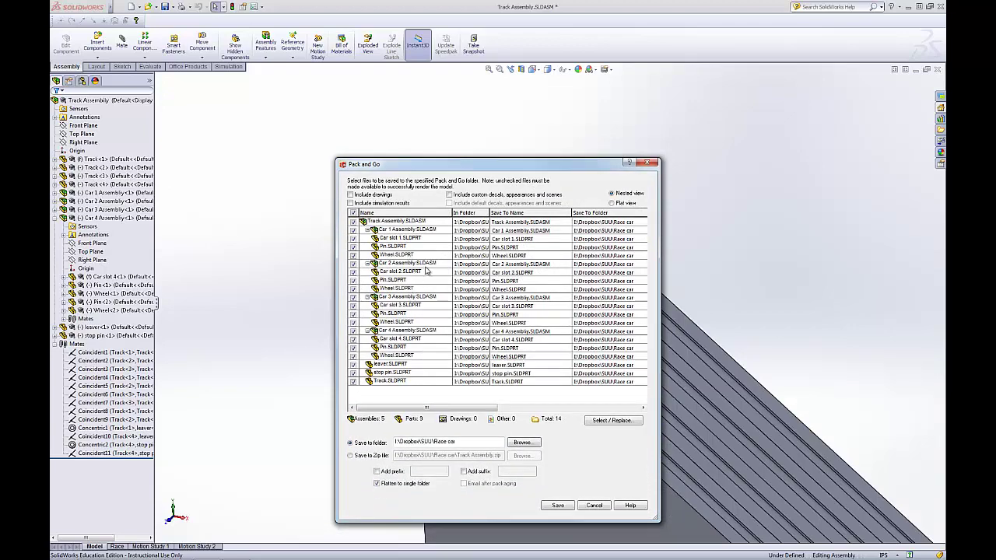
left_click_drag(421, 165, 411, 106)
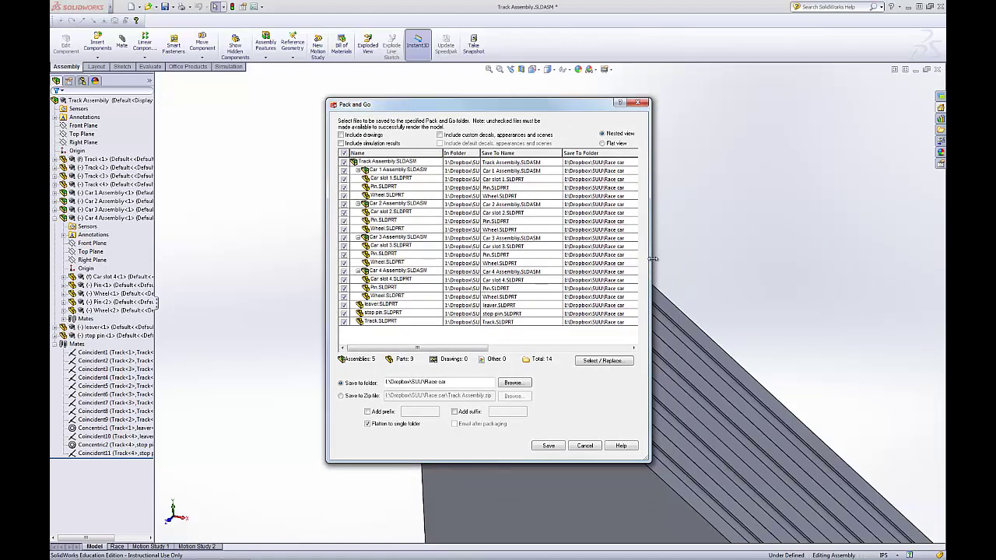
left_click_drag(648, 257, 566, 284)
Package the track assembly and all its listed files into a zip file named test on the Desktop
left_click(344, 222)
left_click(357, 396)
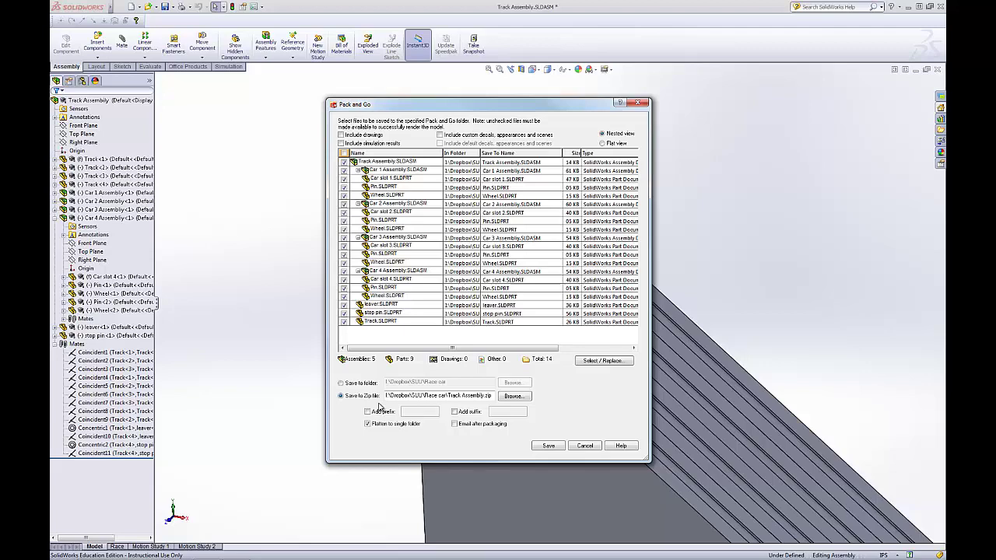
left_click(514, 396)
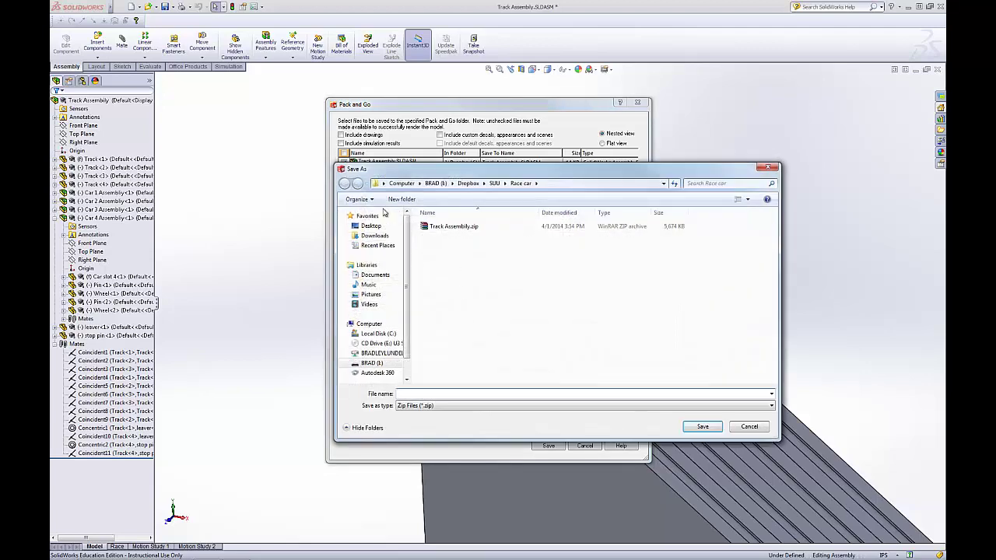
left_click(370, 226)
left_click(586, 393)
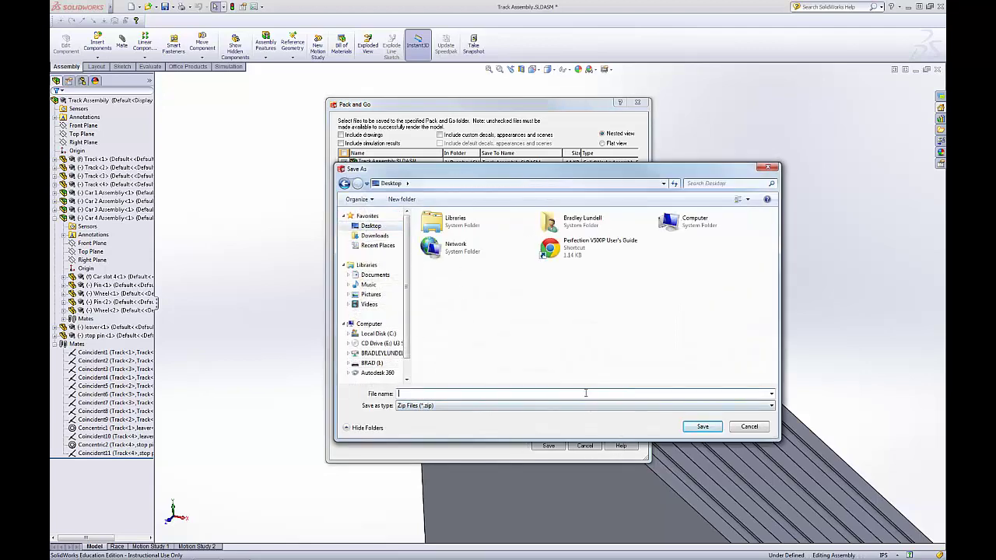
type("test")
left_click(694, 427)
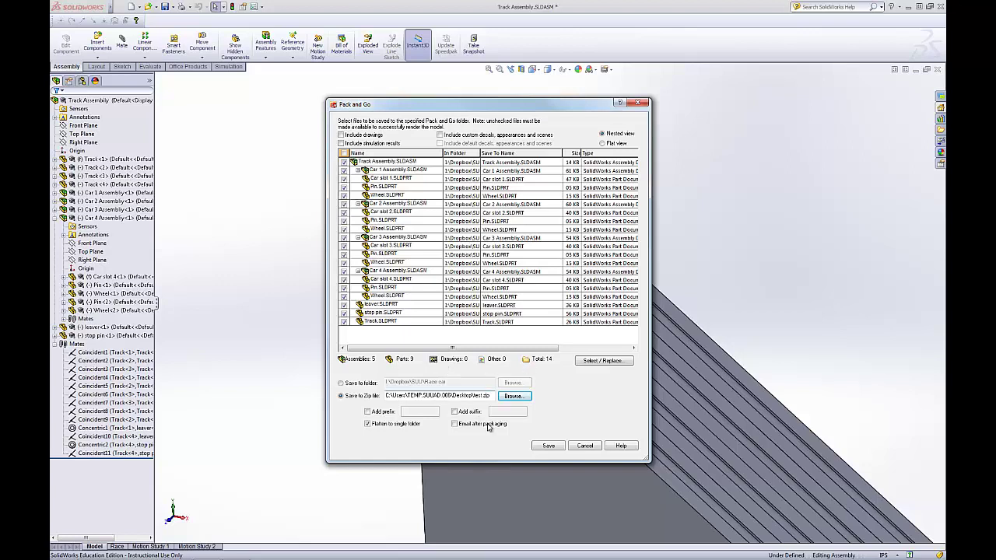
left_click(544, 448)
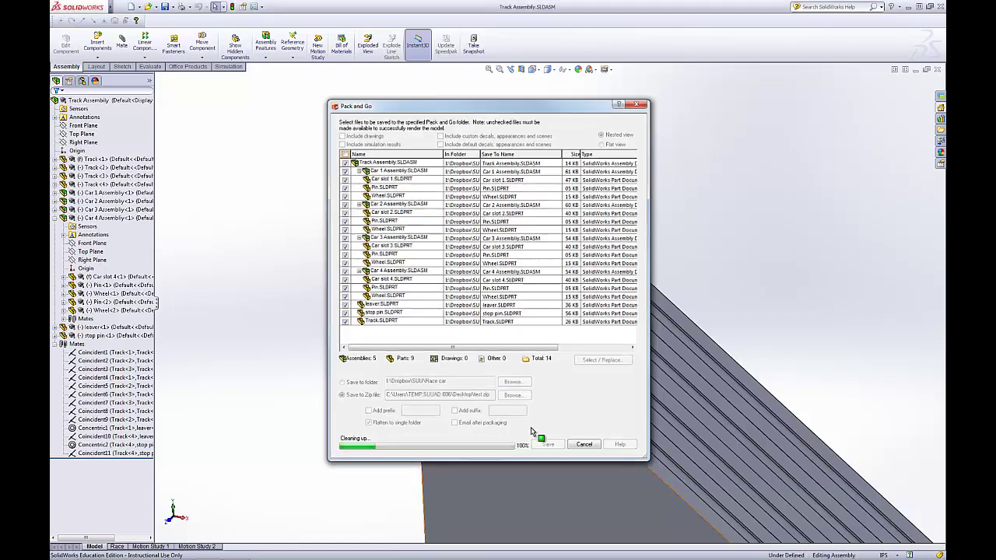
Check for the packaged test.zip on the Windows desktop and return to the SolidWorks assembly
left_click_drag(838, 10, 995, 61)
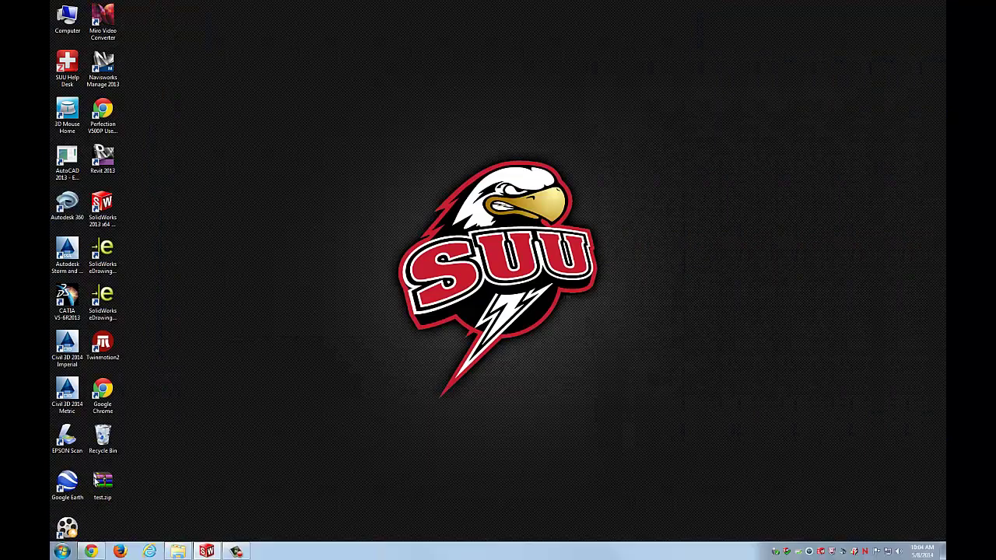
left_click(103, 484)
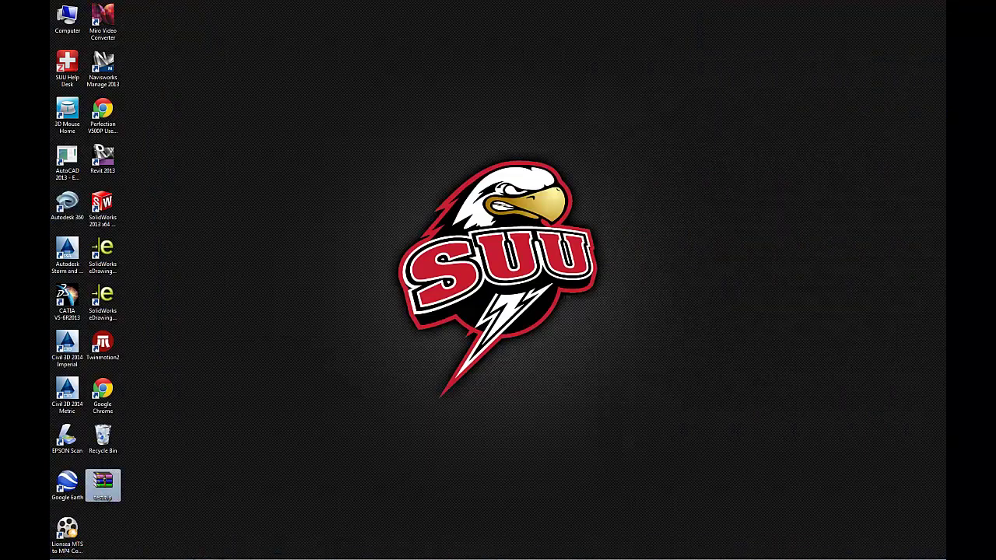
key("super+d")
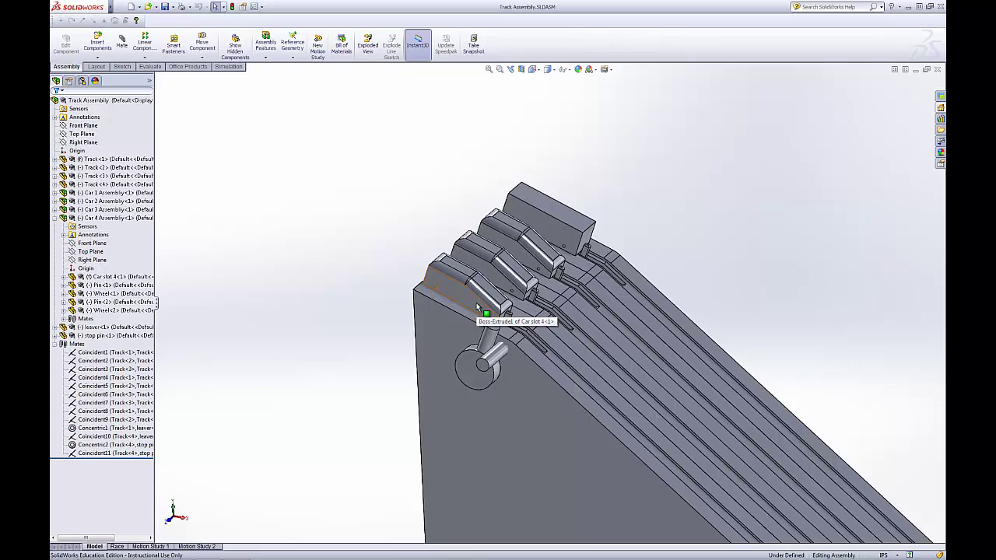
scroll(335, 226, "down", 2)
scroll(337, 228, "up", 8)
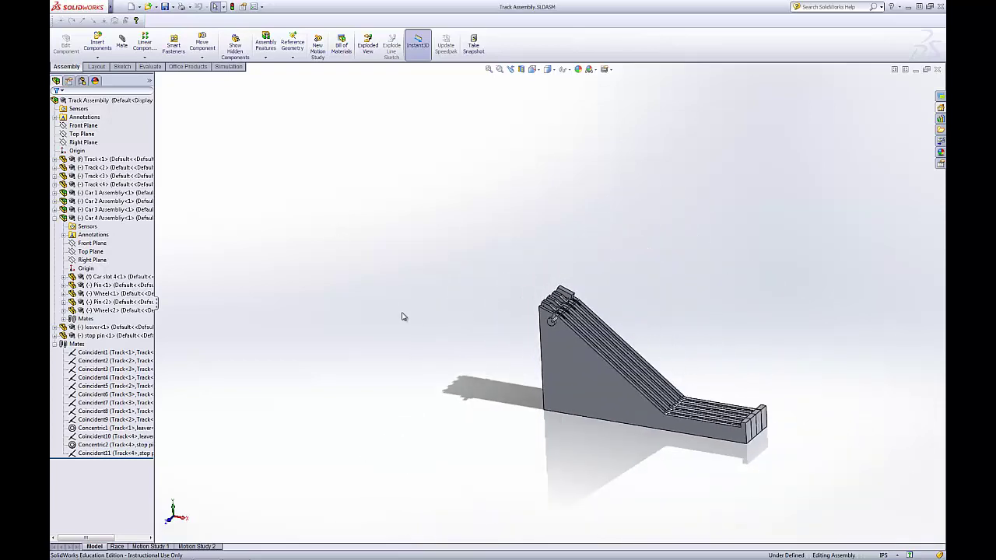
middle_click_drag(403, 316, 431, 302)
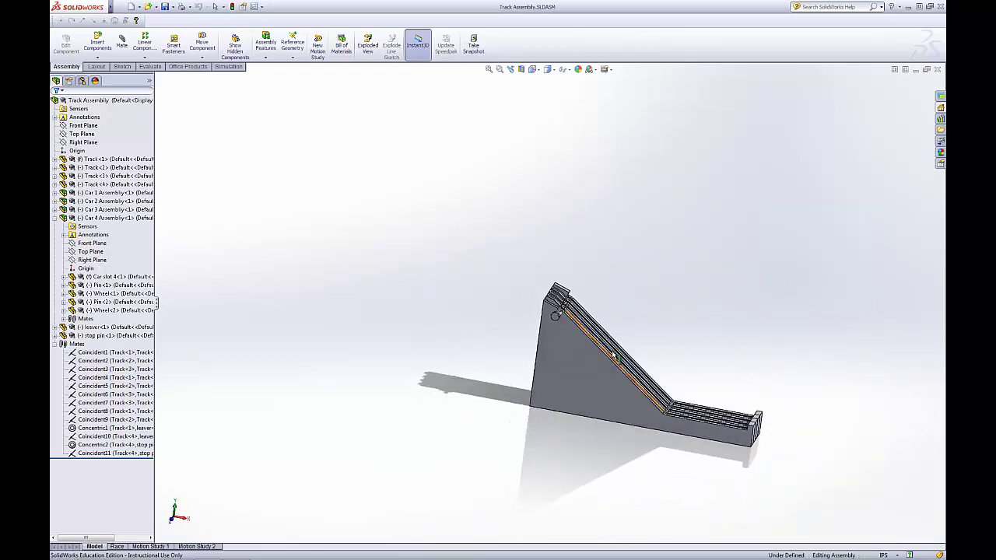
scroll(613, 354, "up", 3)
scroll(599, 327, "down", 3)
scroll(486, 277, "down", 6)
left_click(572, 232)
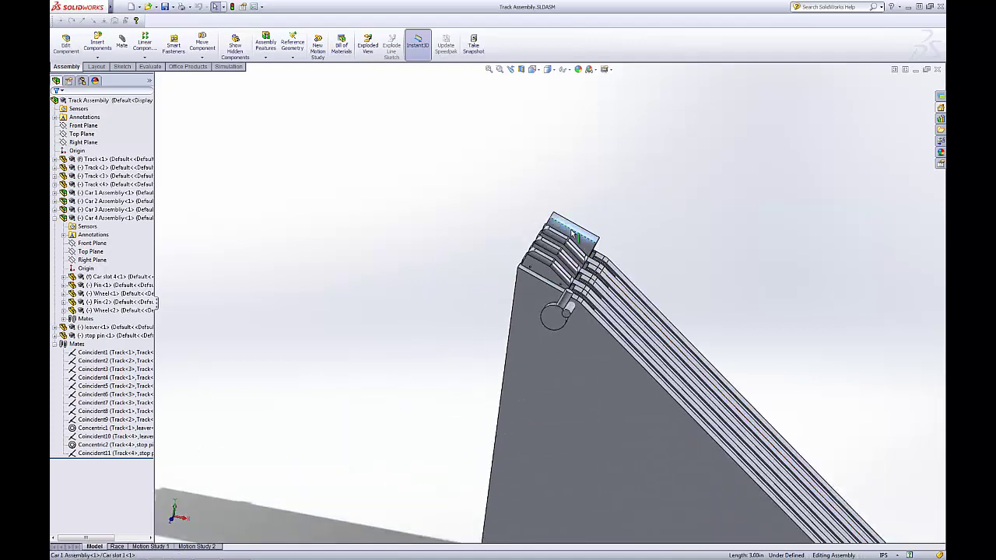
right_click(573, 233)
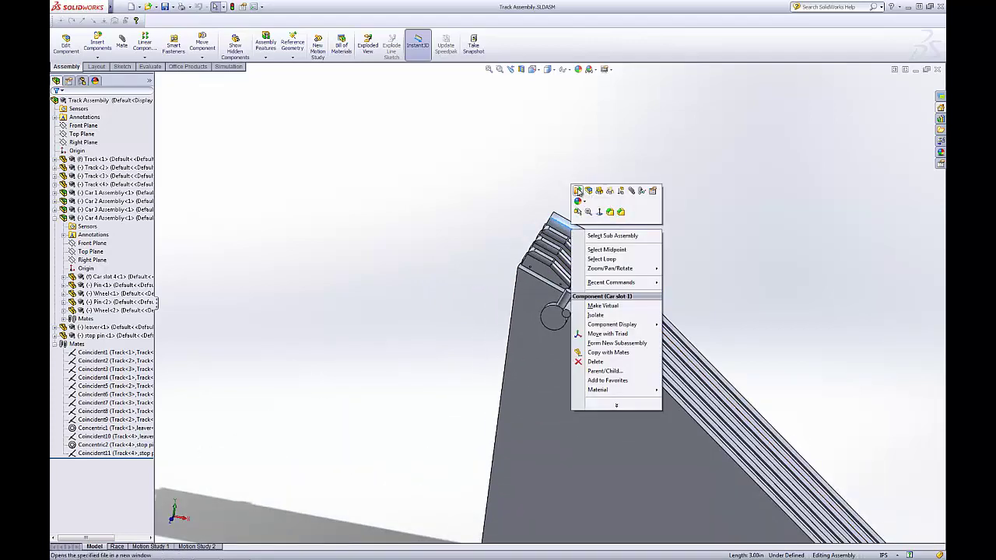
left_click(385, 210)
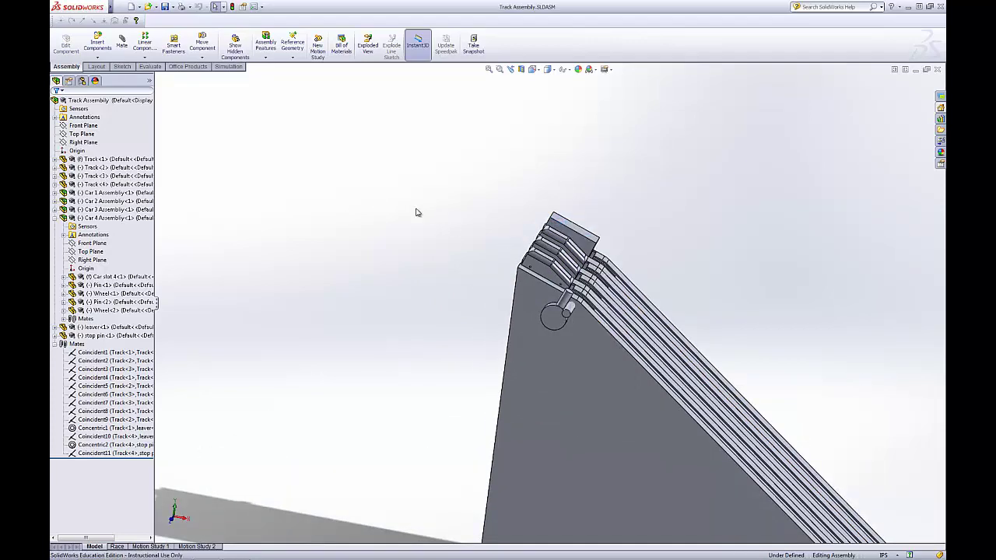
Open the part file Car slot 1.SLDPRT from the Race car folder
left_click(147, 7)
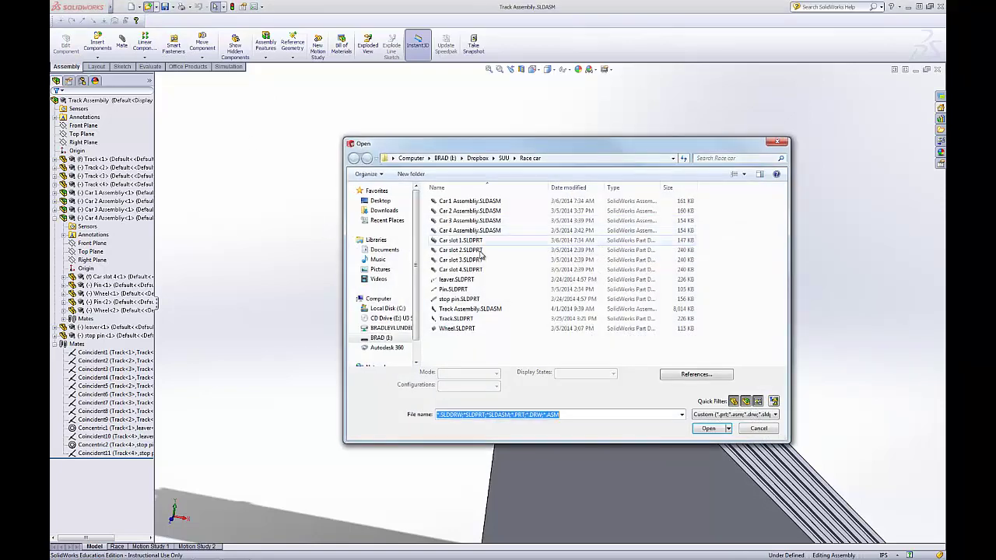
left_click(483, 241)
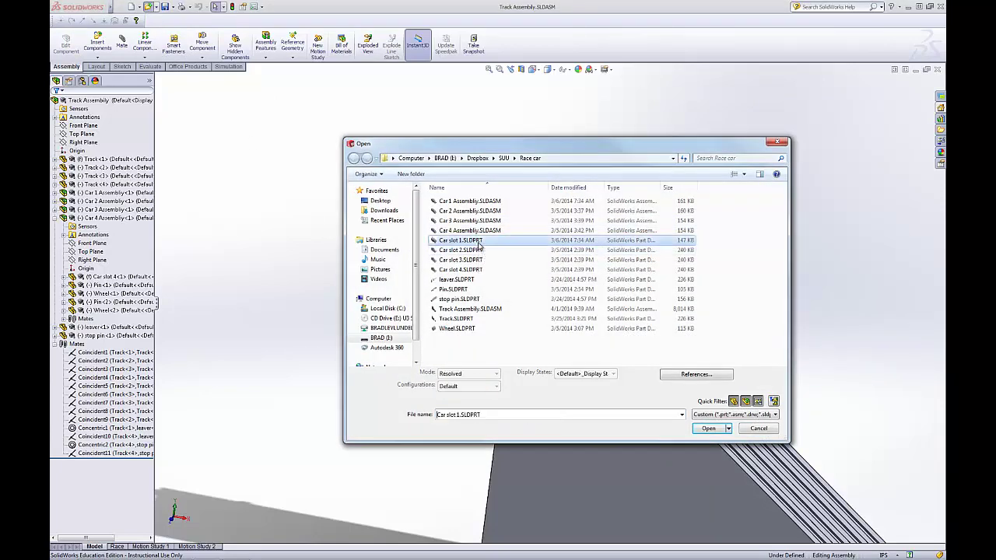
left_click(709, 429)
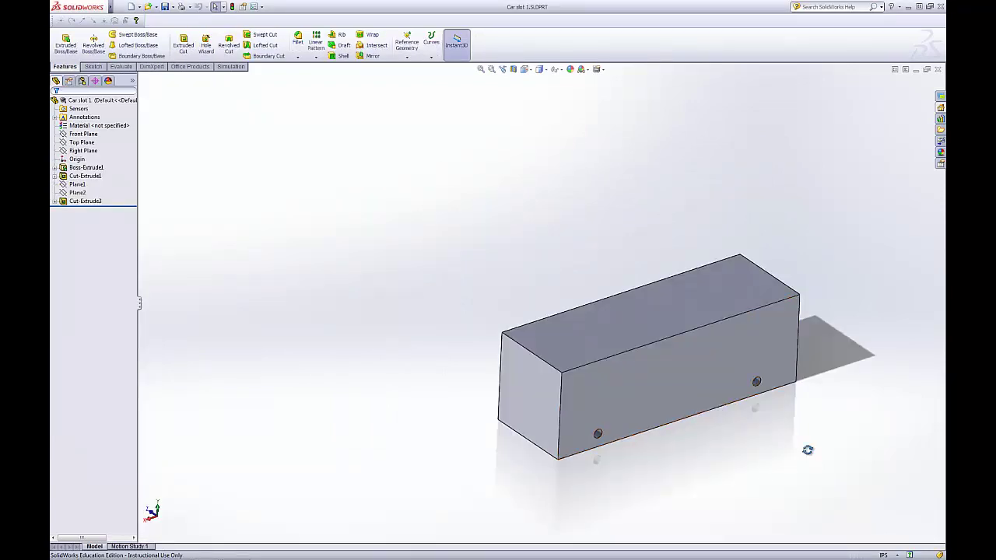
Examine the car block's wheel pockets on the underside and the axle holes through its sides
middle_click_drag(805, 431, 700, 189)
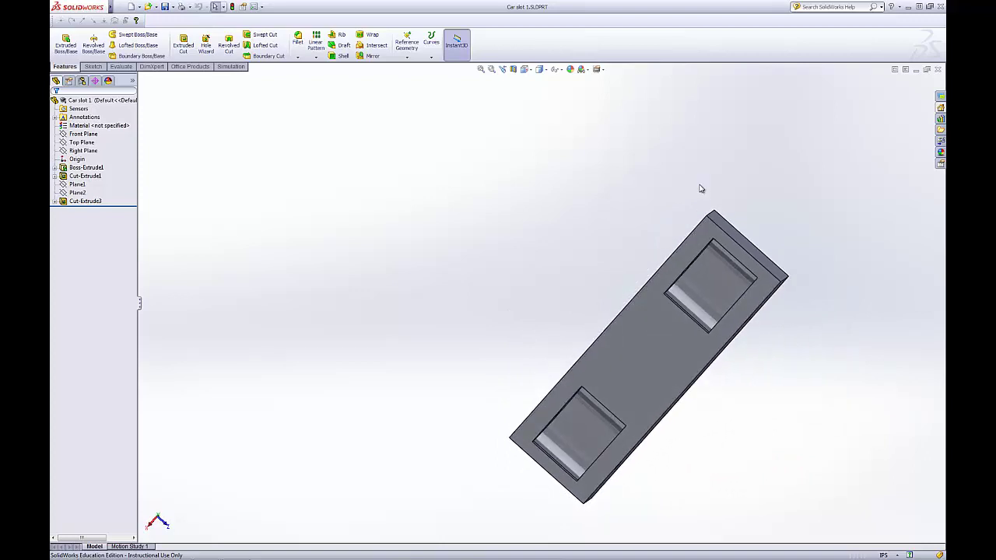
middle_click_drag(645, 209, 643, 289)
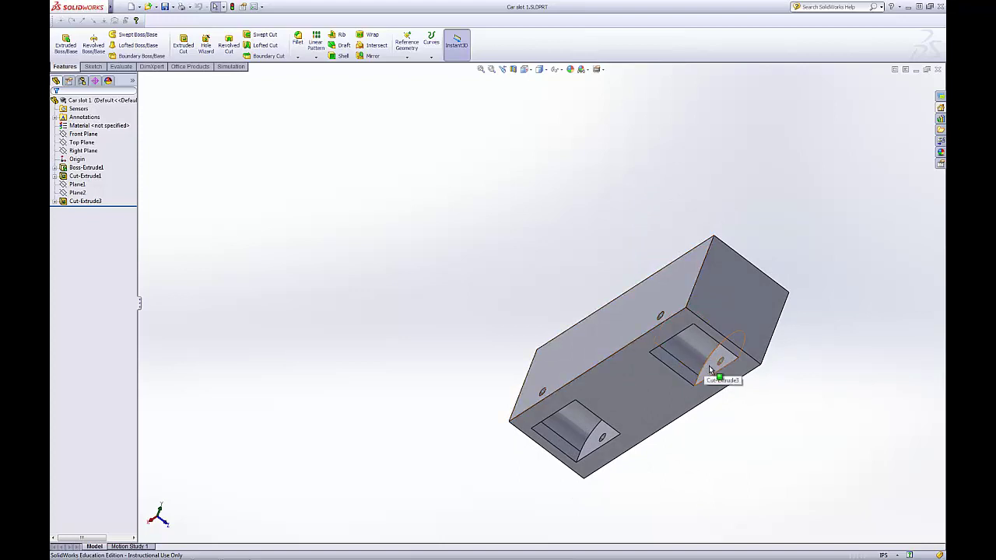
middle_click_drag(681, 343, 611, 303)
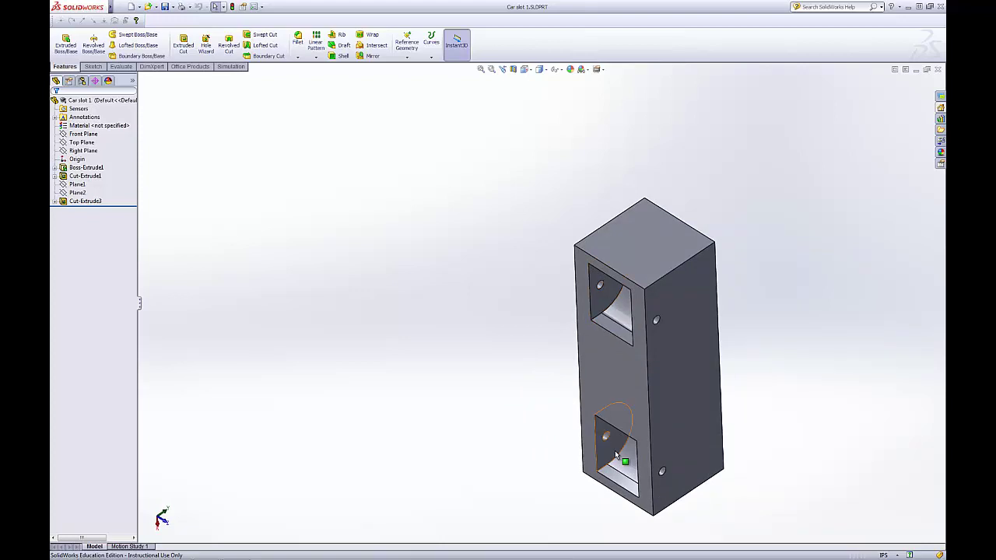
middle_click_drag(645, 470, 703, 533)
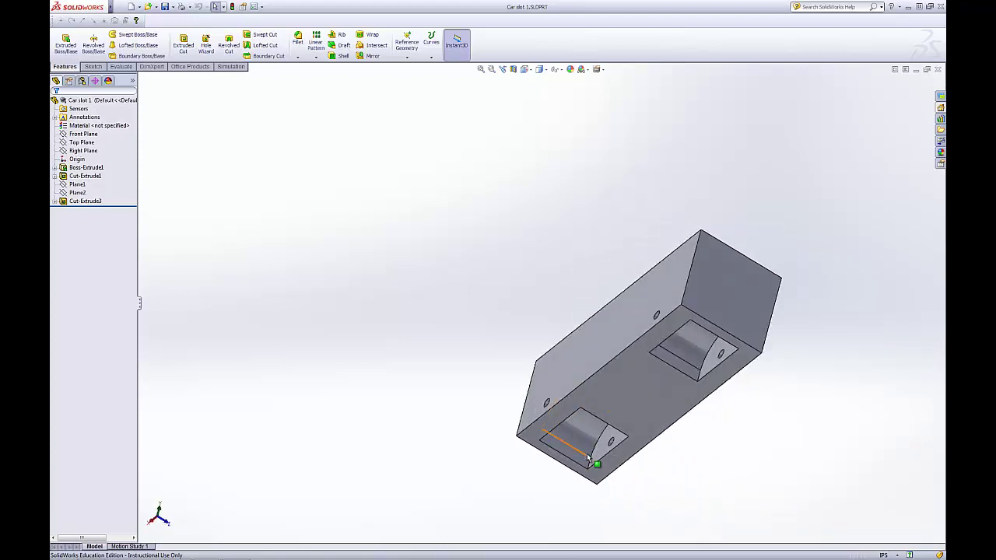
middle_click_drag(599, 467, 714, 398)
scroll(630, 349, "up", 3)
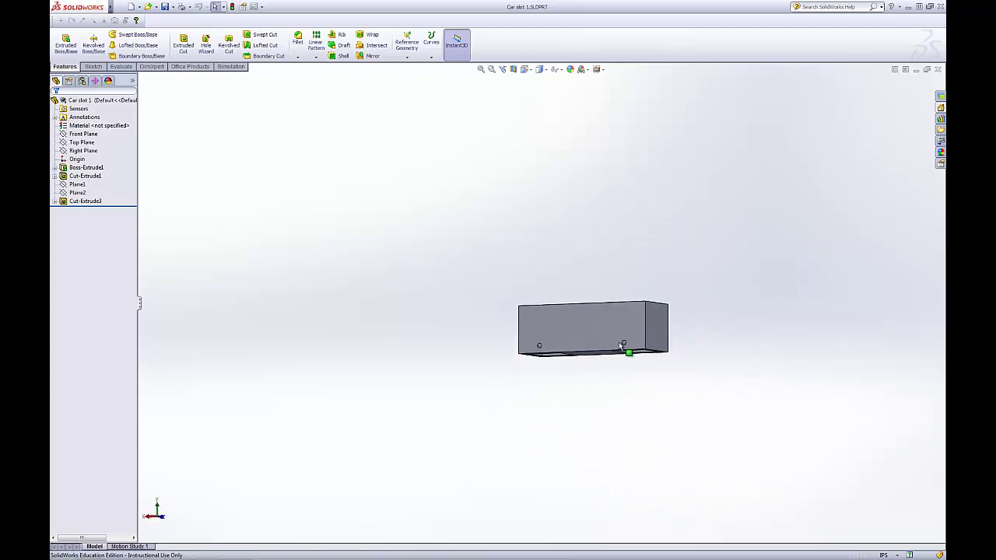
scroll(651, 360, "down", 6)
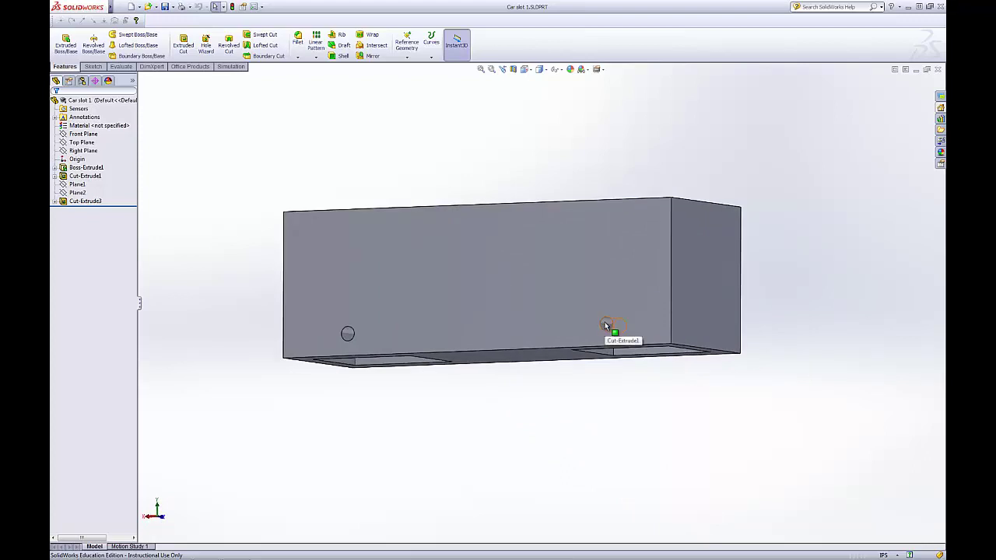
middle_click_drag(509, 297, 470, 290)
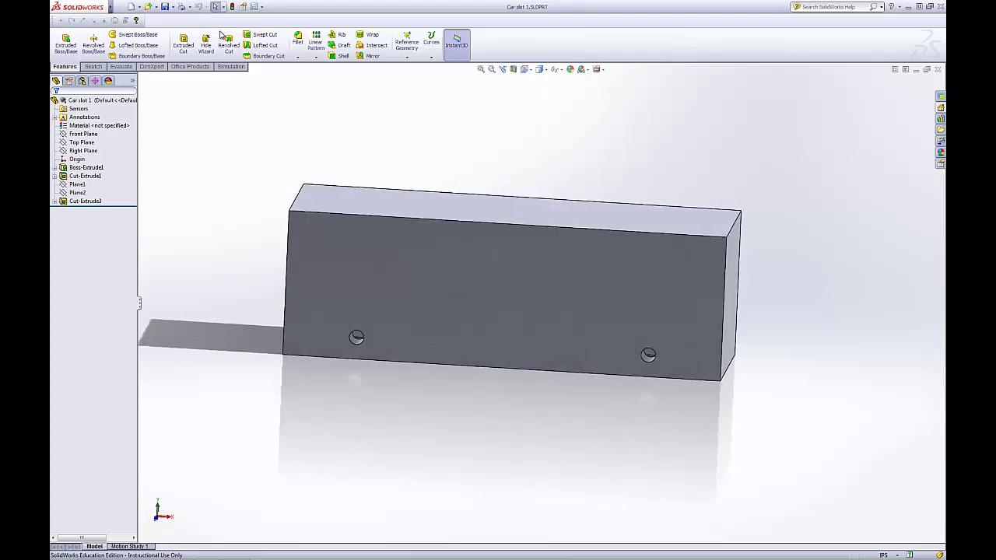
Round the short top edge at one end of the car block with a 0.25 in constant-radius fillet
left_click(297, 38)
left_click(727, 224)
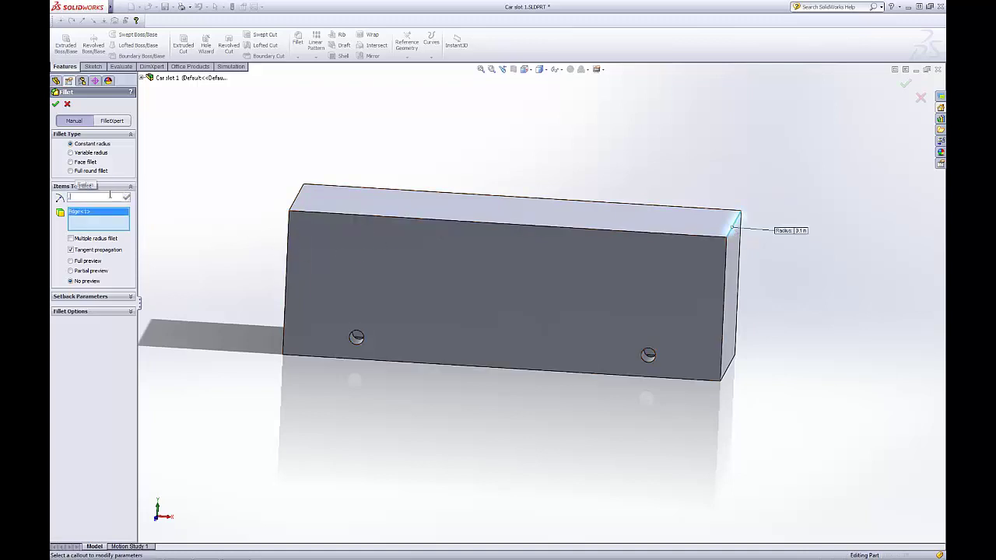
type("0.25")
key("Return")
key("Return")
key("Return")
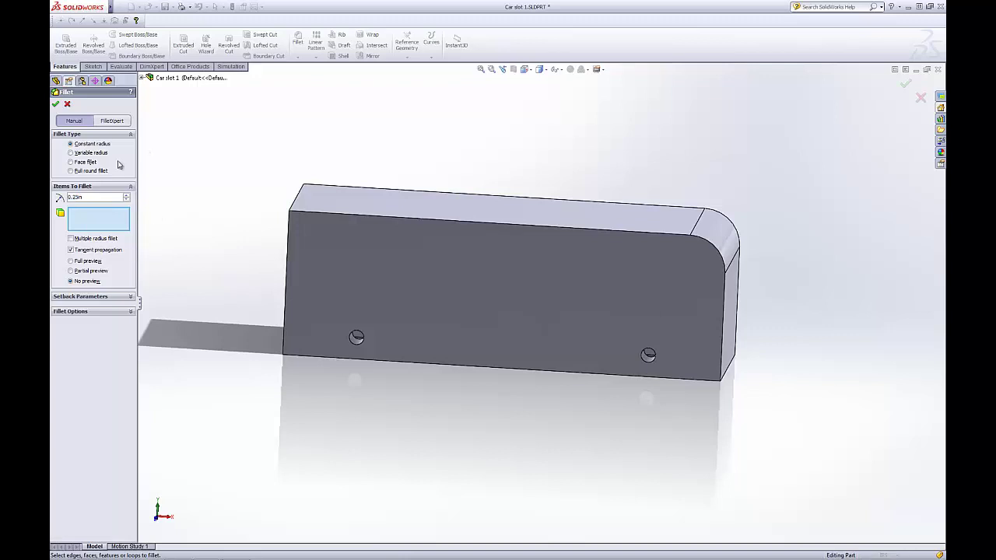
left_click(67, 104)
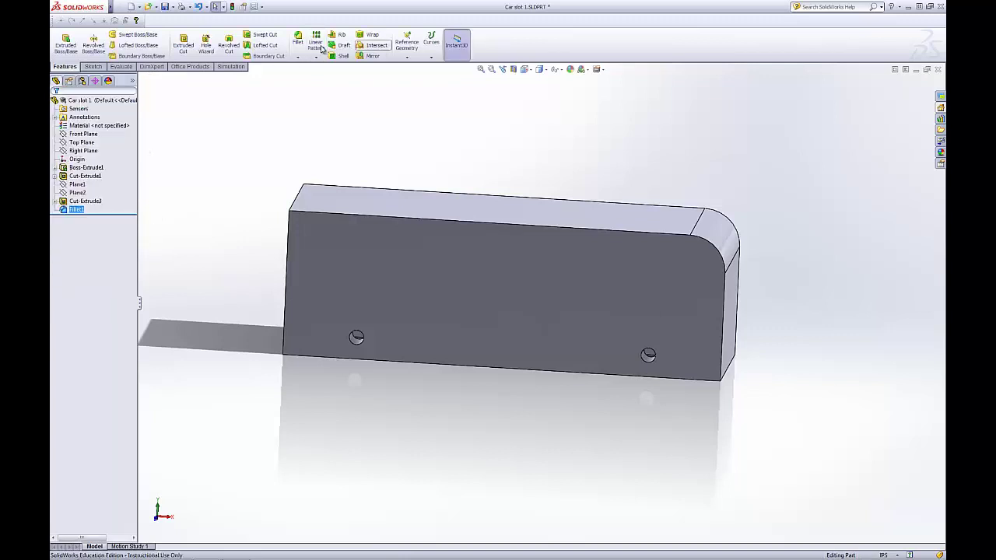
Chamfer both long top edges of the car block with a 0.25 in distance and a 45 degree angle
left_click(298, 57)
left_click(315, 78)
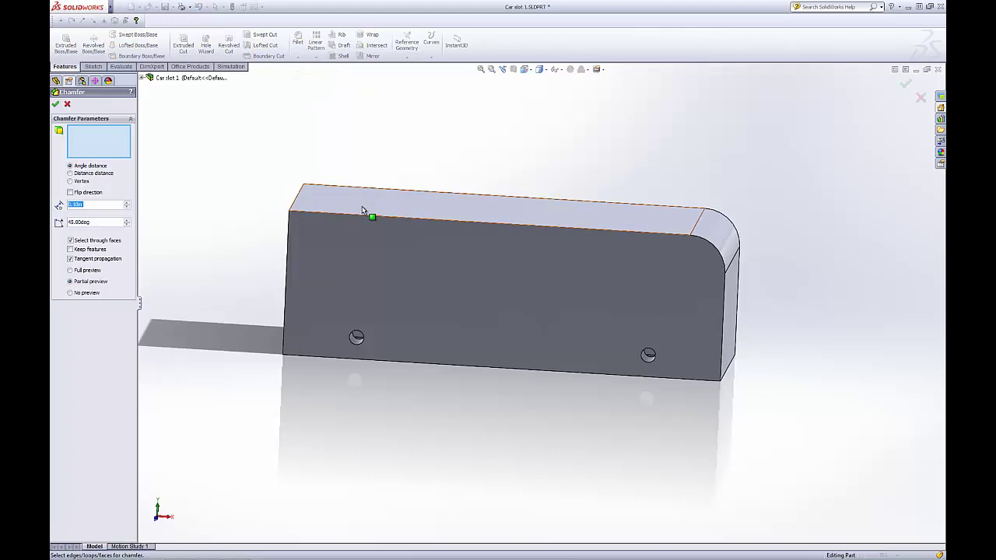
left_click(364, 214)
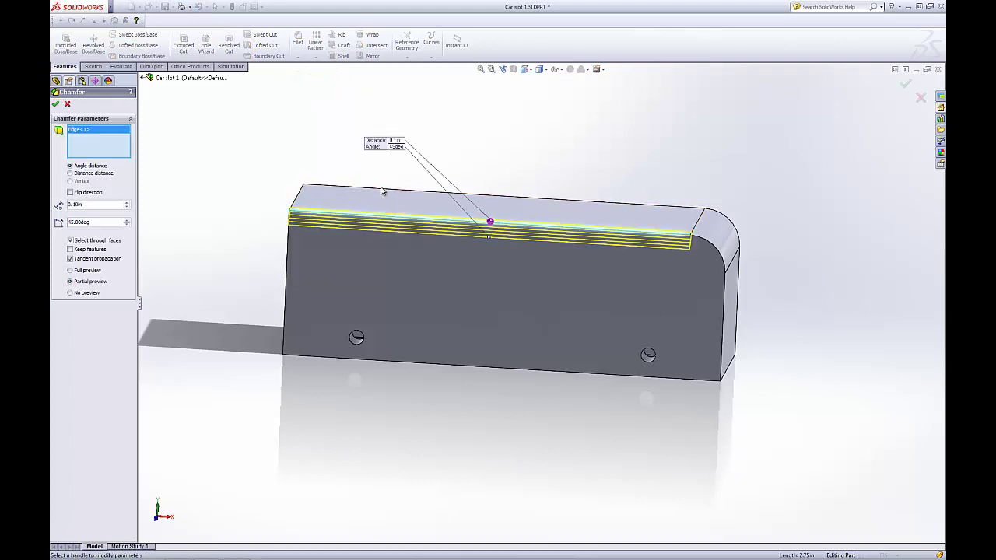
left_click(381, 190)
middle_click_drag(346, 212, 92, 200)
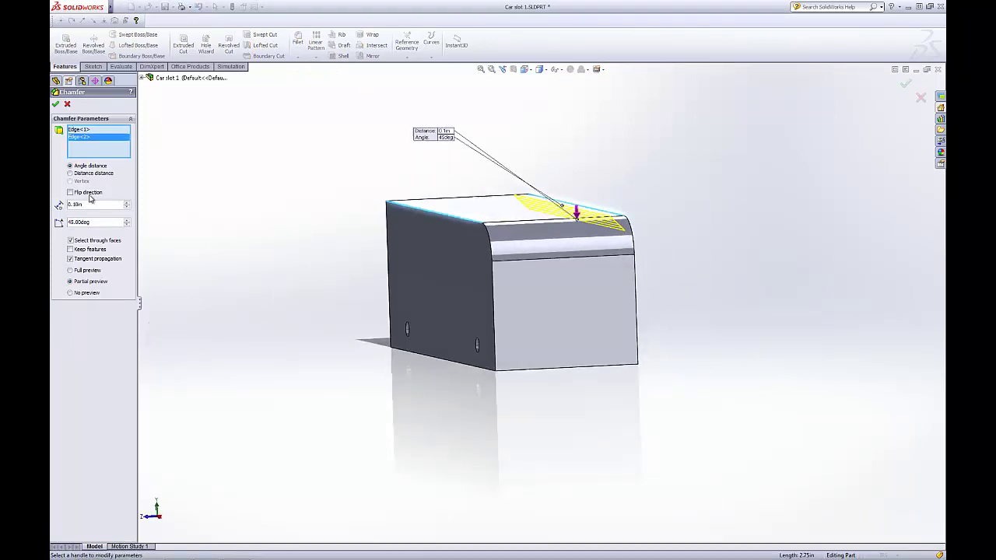
left_click_drag(99, 203, 64, 205)
type("1")
key("Return")
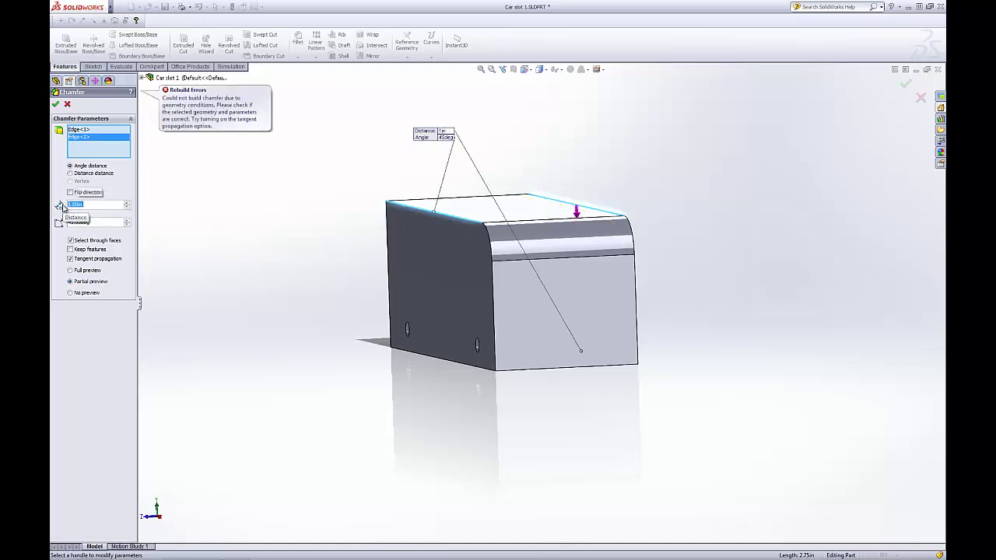
type("0.5")
key("Return")
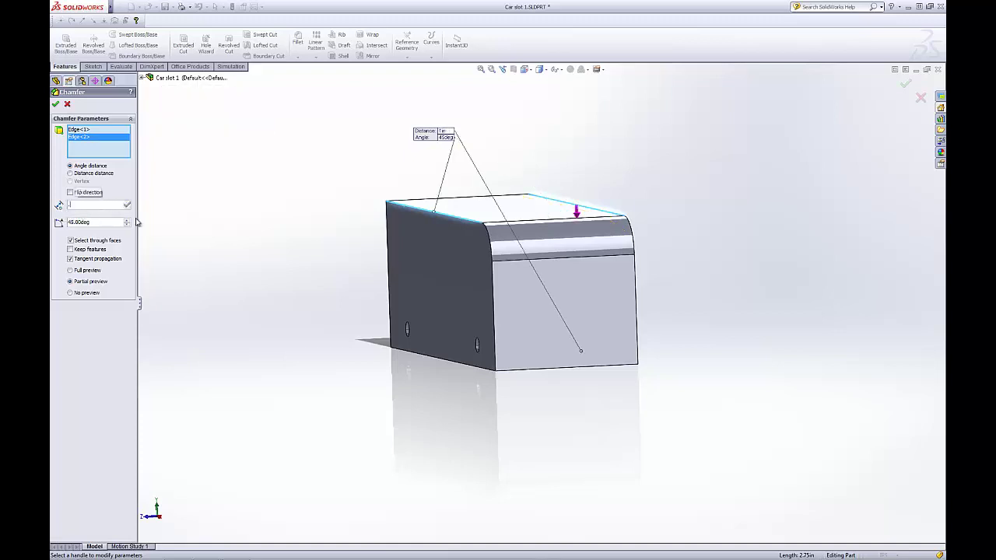
type("0.25")
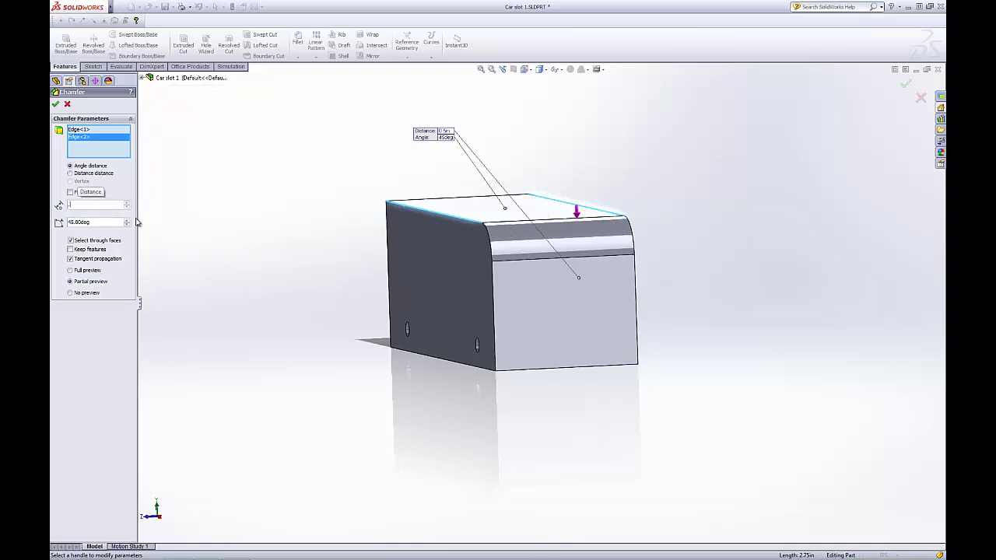
key("Return")
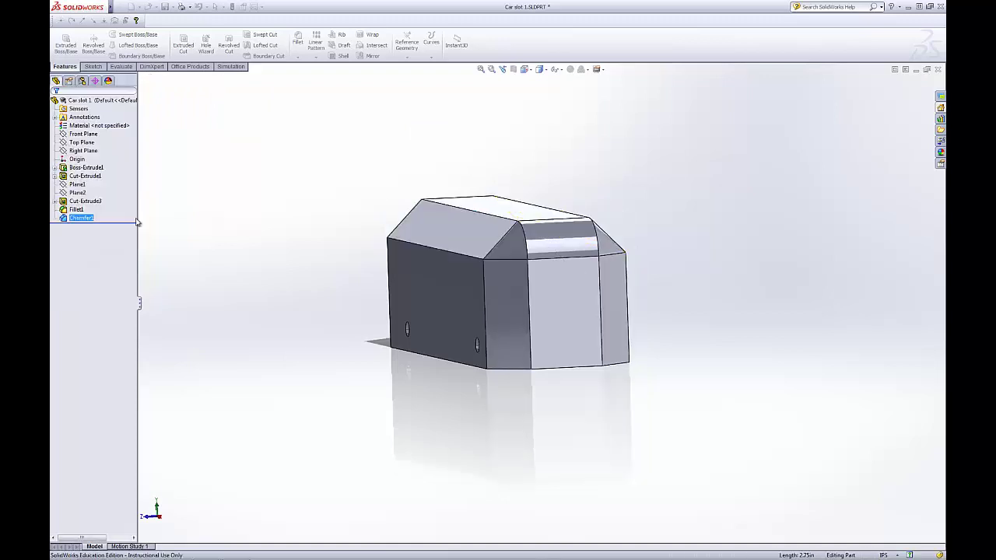
left_click(245, 241)
mouse_move(266, 249)
middle_mouse_down()
mouse_move(293, 287)
mouse_move(295, 322)
mouse_move(291, 288)
mouse_move(265, 265)
middle_mouse_up()
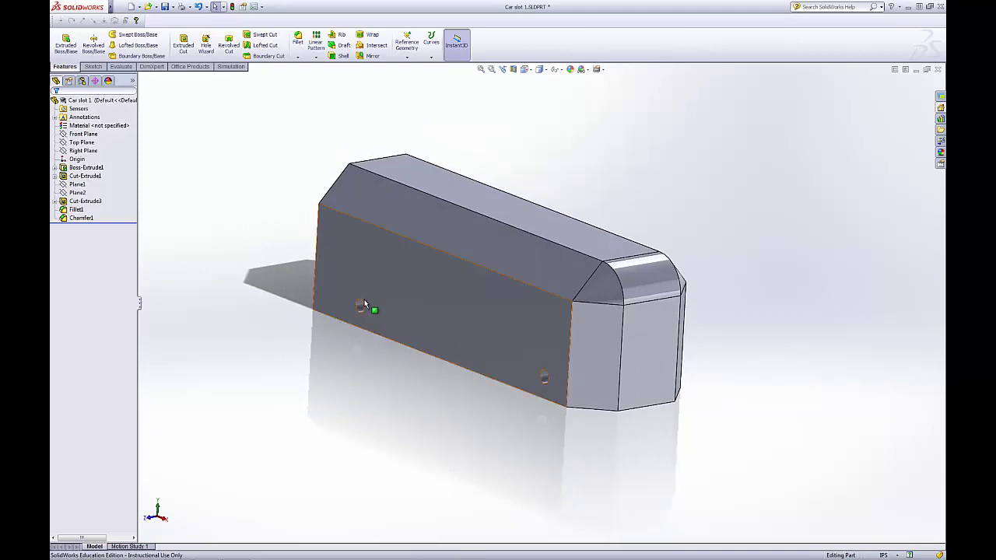
Sketch a circle on the Front Plane, centred at mid-height of the block between the two axle holes
middle_click_drag(485, 399, 511, 257)
left_click(91, 134)
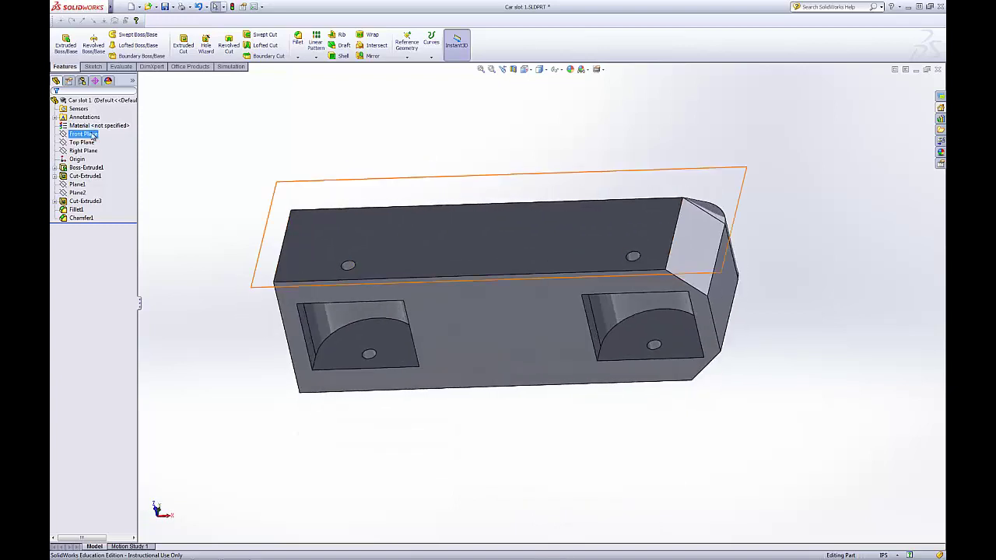
left_click(494, 283)
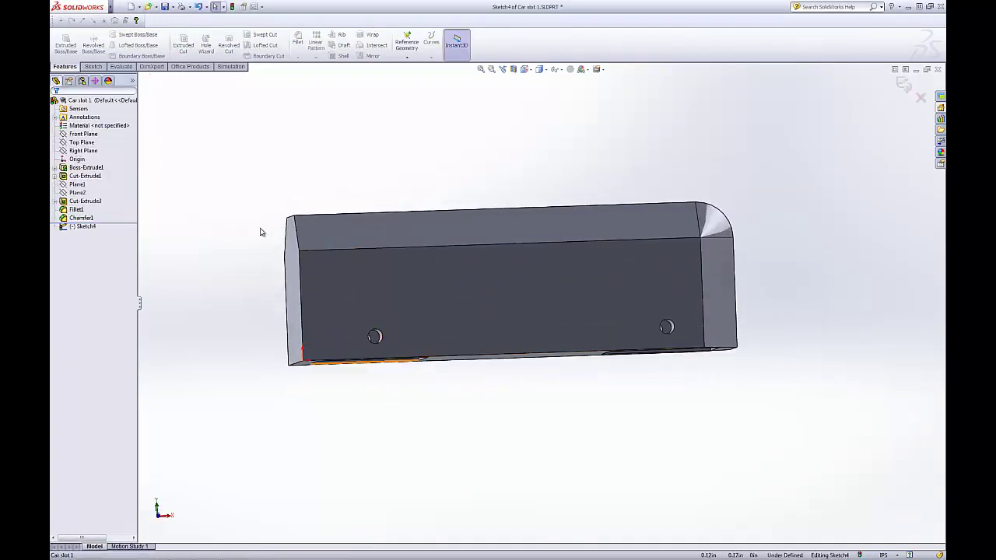
left_click(93, 66)
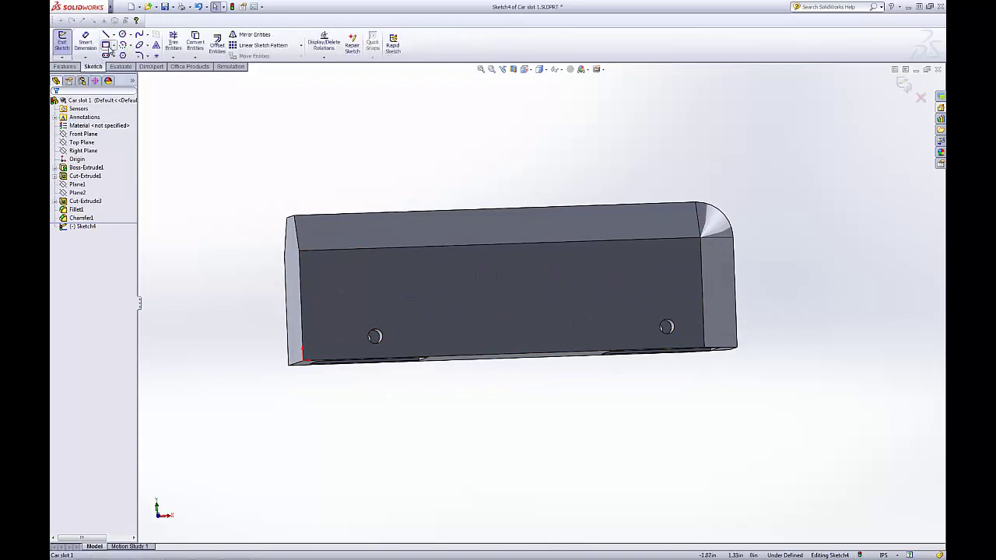
left_click(122, 34)
left_click(472, 284)
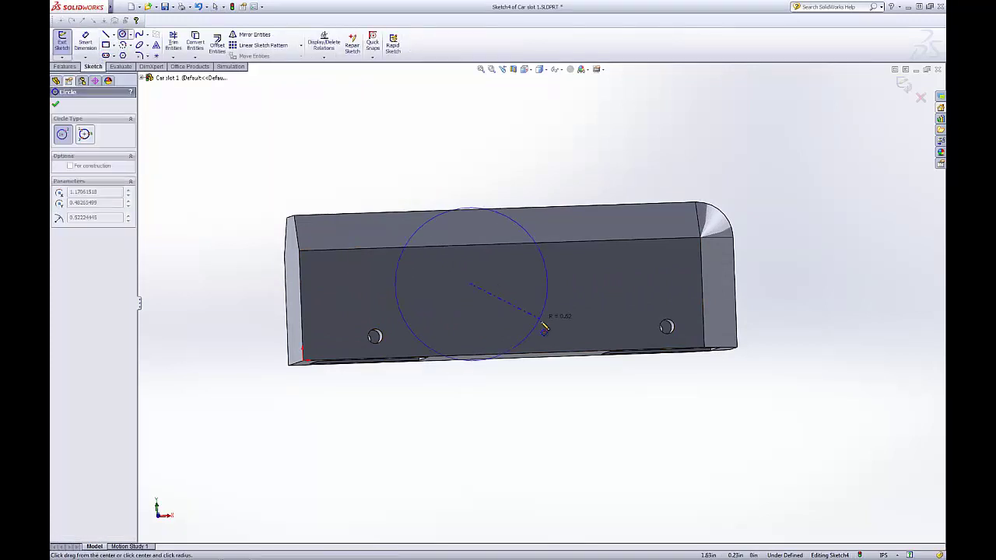
left_click(513, 313)
Cut-extrude the circle through the full width of the car block
left_click(63, 46)
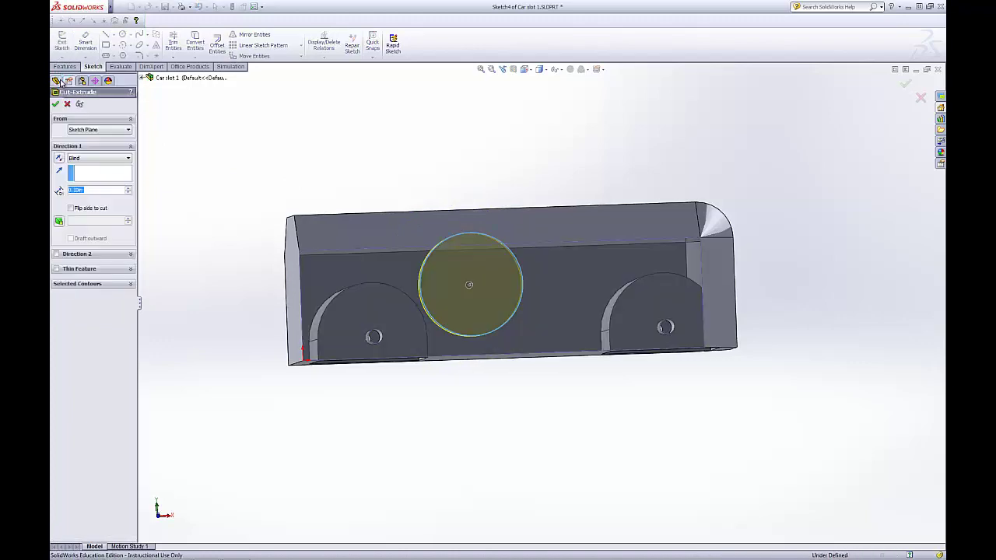
mouse_move(250, 193)
middle_mouse_down()
mouse_move(361, 327)
mouse_move(548, 332)
middle_mouse_up()
left_click_drag(548, 332, 401, 276)
left_click(55, 104)
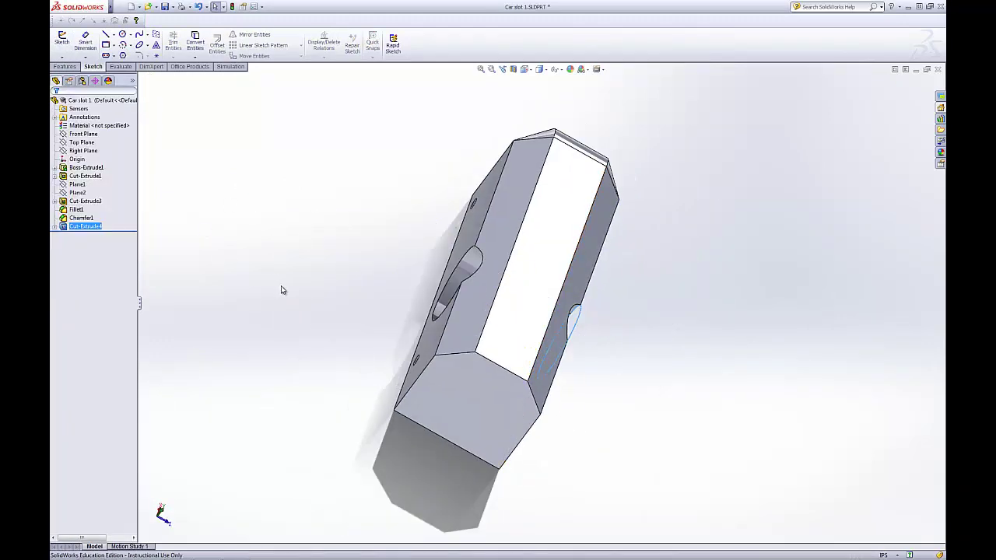
Inspect the round opening through the car block and save the Car slot 1 part
middle_click_drag(396, 342, 203, 230)
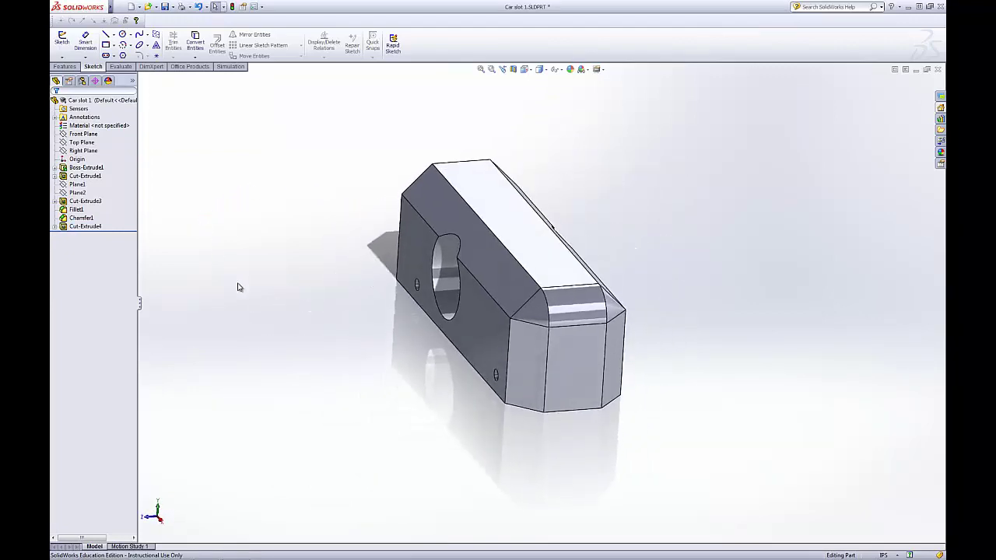
middle_click_drag(238, 287, 313, 294)
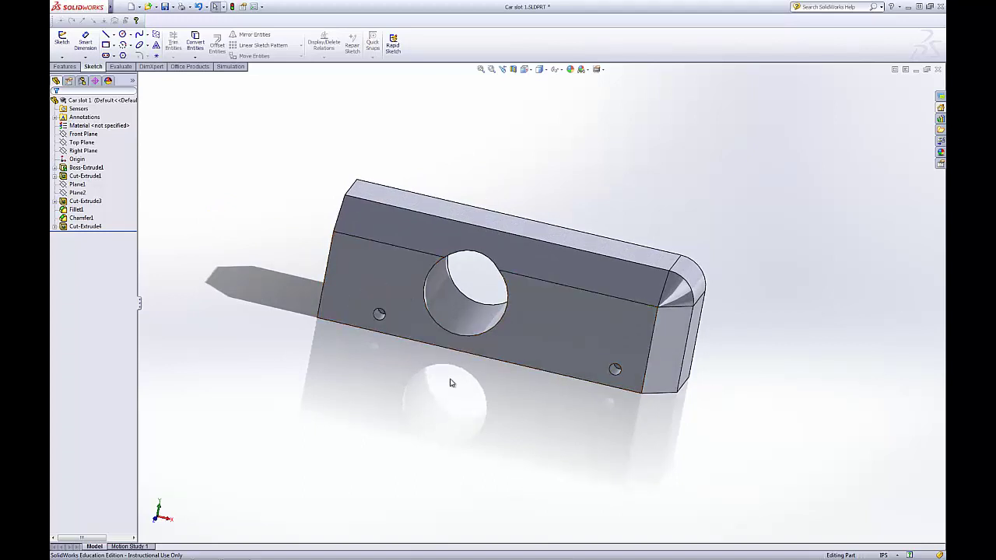
middle_click_drag(455, 384, 423, 299)
left_click(166, 6)
left_click(165, 7)
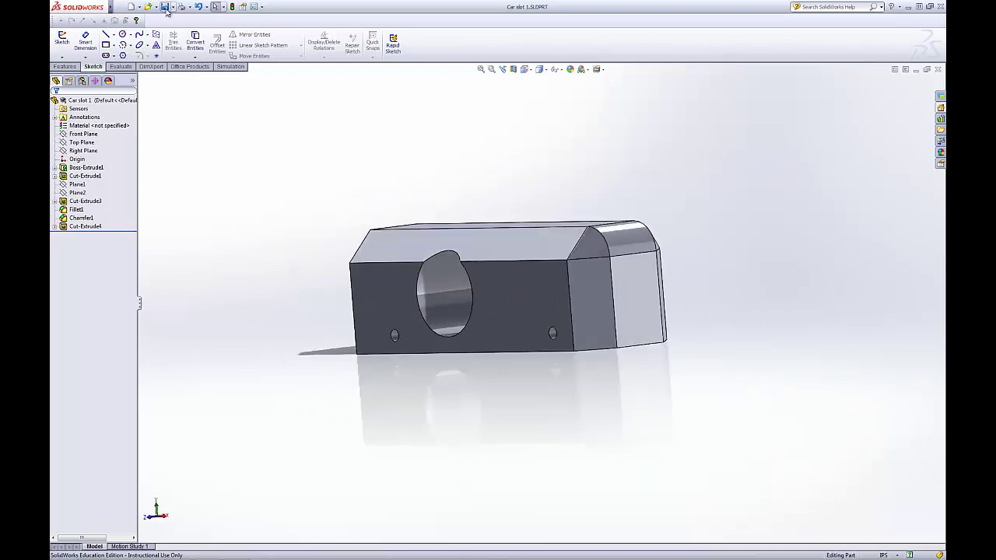
Return to the Track Assembly and rebuild it with the modified car body
left_click(905, 70)
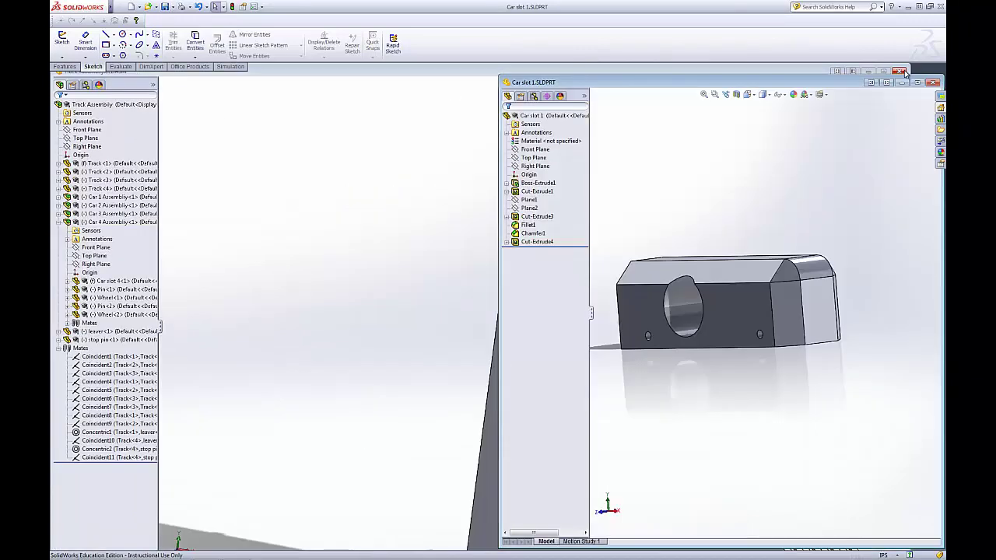
left_click(224, 175)
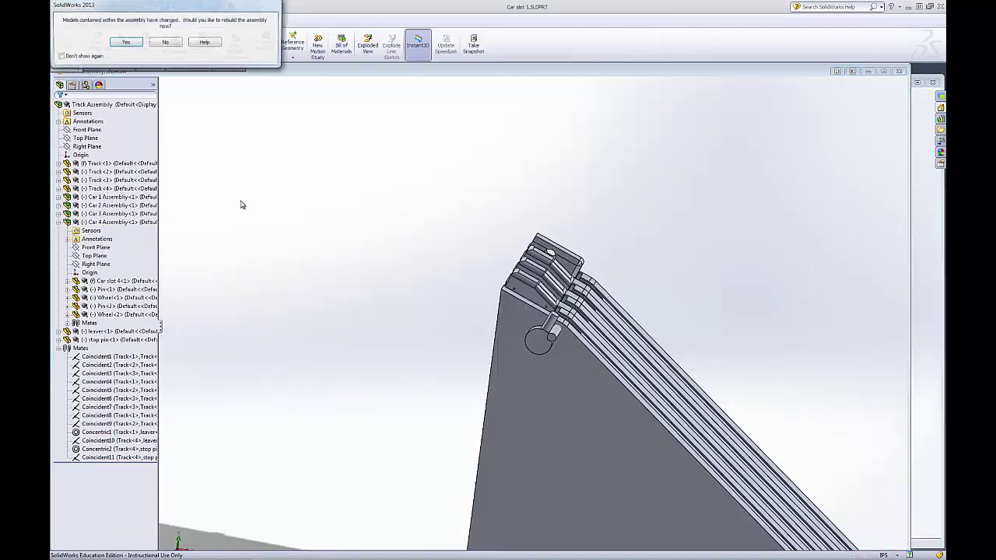
left_click(135, 45)
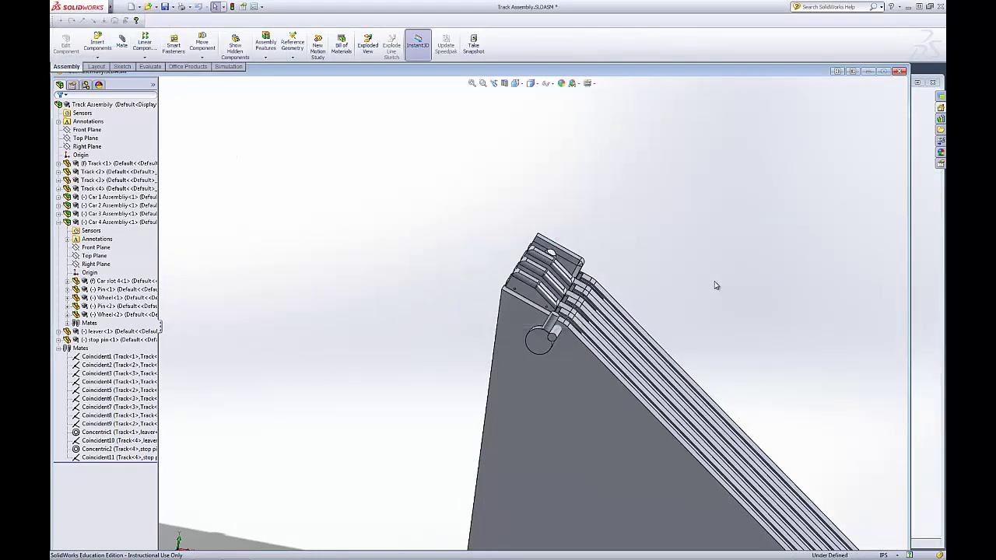
middle_click_drag(715, 285, 622, 278)
scroll(559, 290, "down", 3)
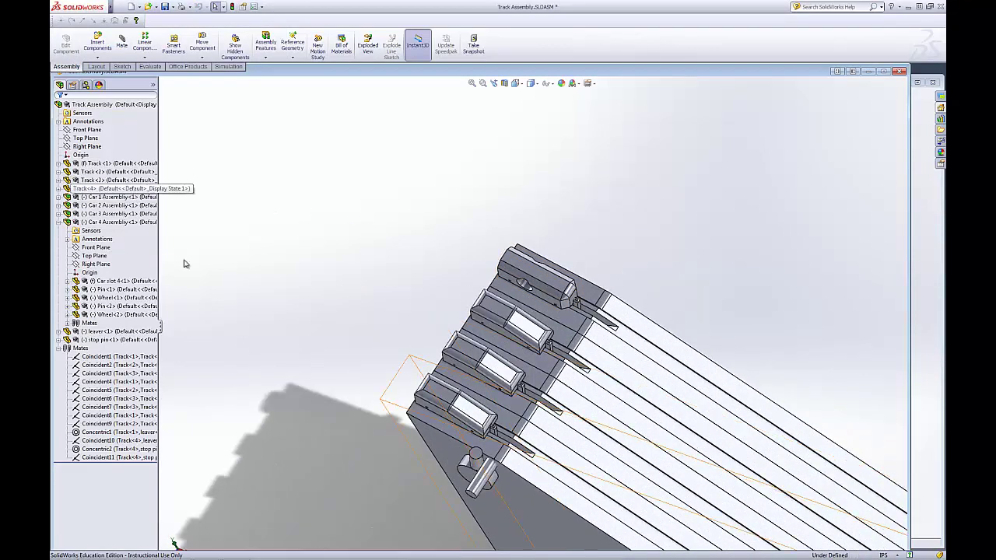
Review the car assembly files, Car slot 1.SLDPRT and Track Assembly.SLDASM in the Race car folder
left_click(187, 551)
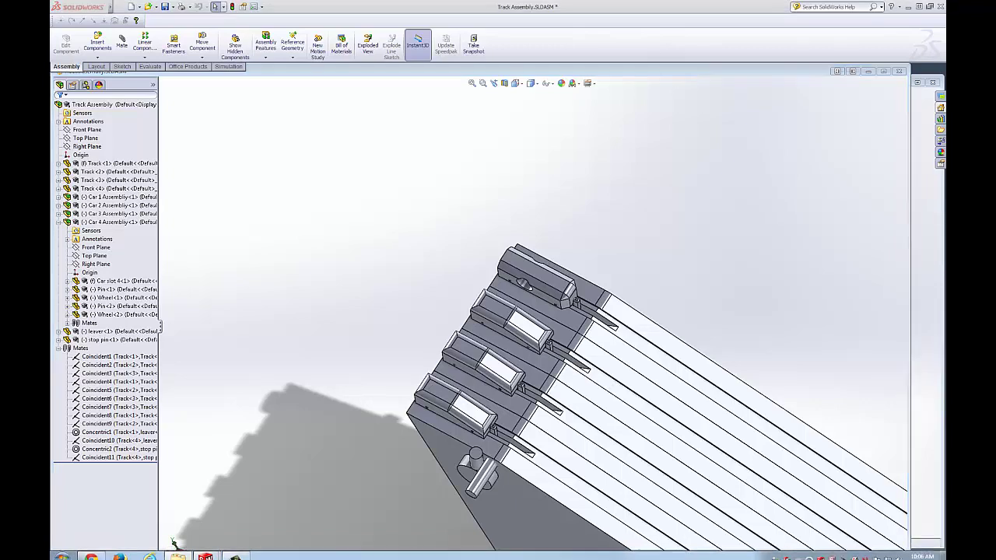
left_click_drag(688, 136, 558, 120)
left_click(544, 178)
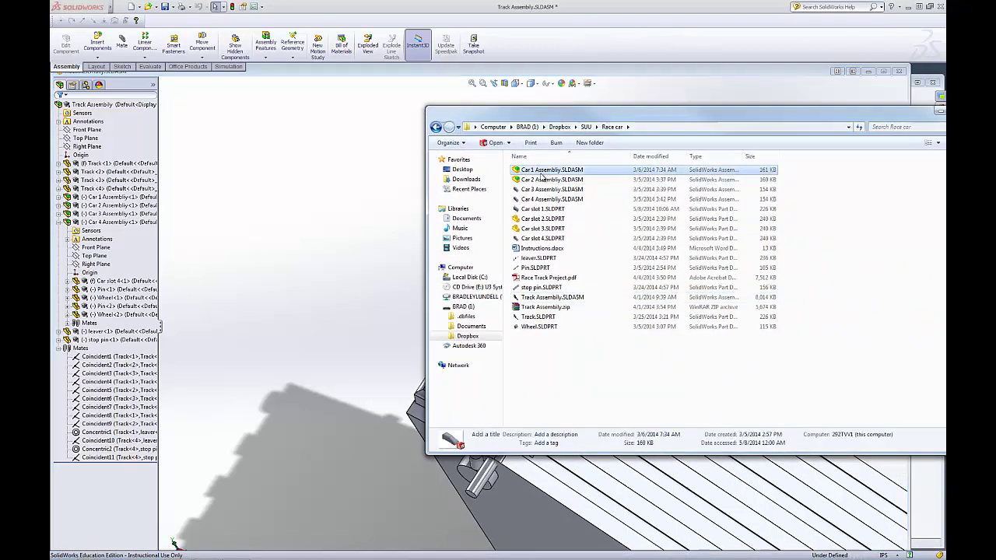
left_click(539, 191)
left_click(539, 199)
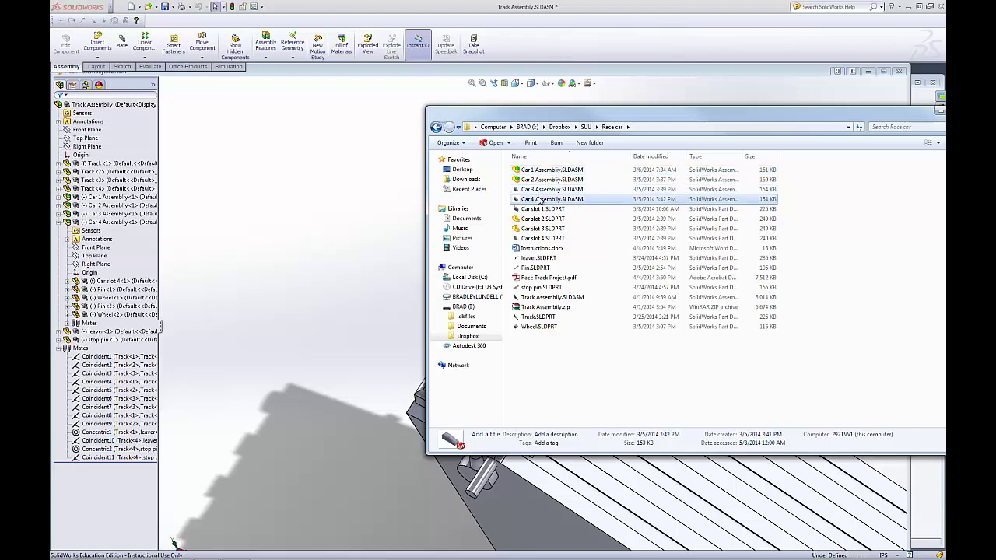
left_click(522, 170)
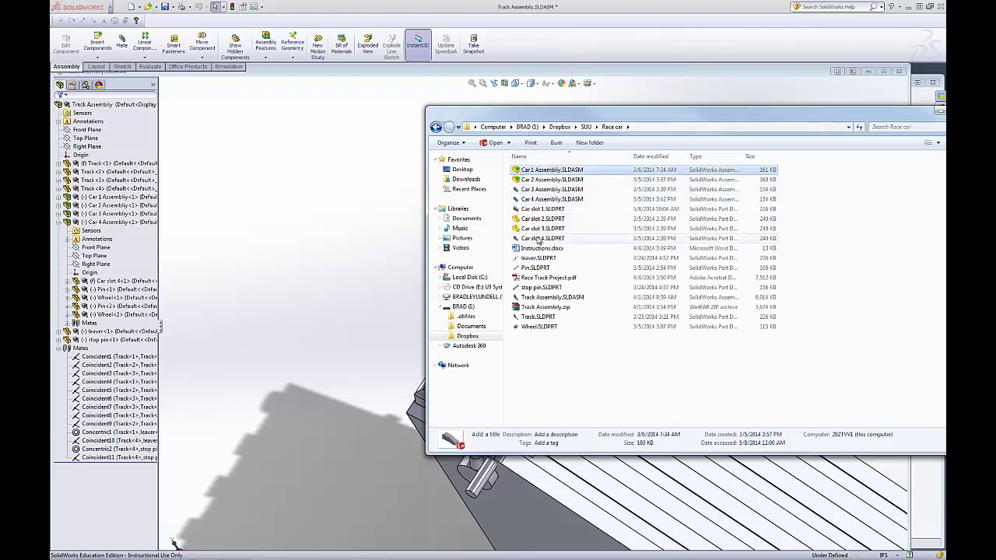
left_click(544, 211)
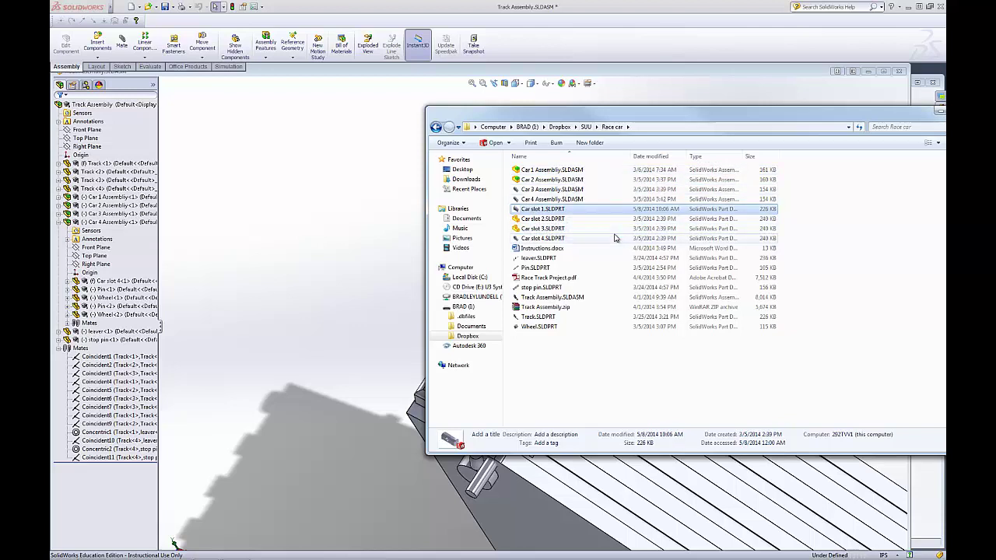
left_click(563, 299)
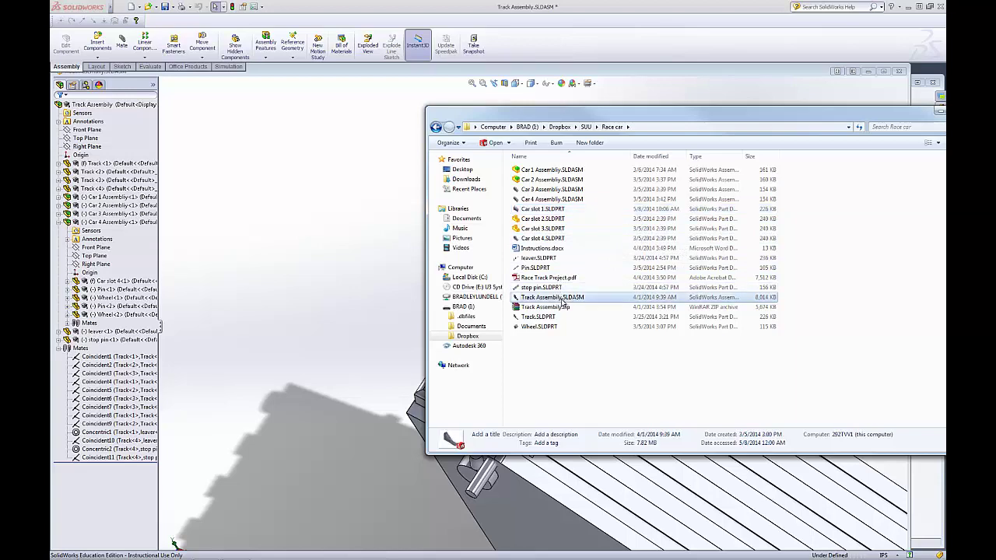
Examine the four cars side by side at the start of the track in the assembly
left_click(362, 242)
middle_click_drag(374, 256, 399, 154)
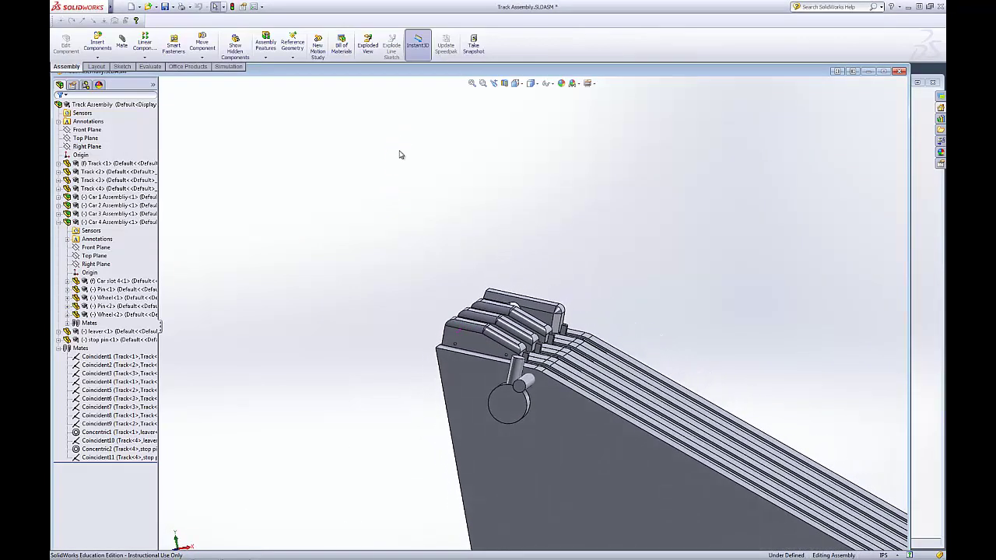
scroll(475, 340, "down", 6)
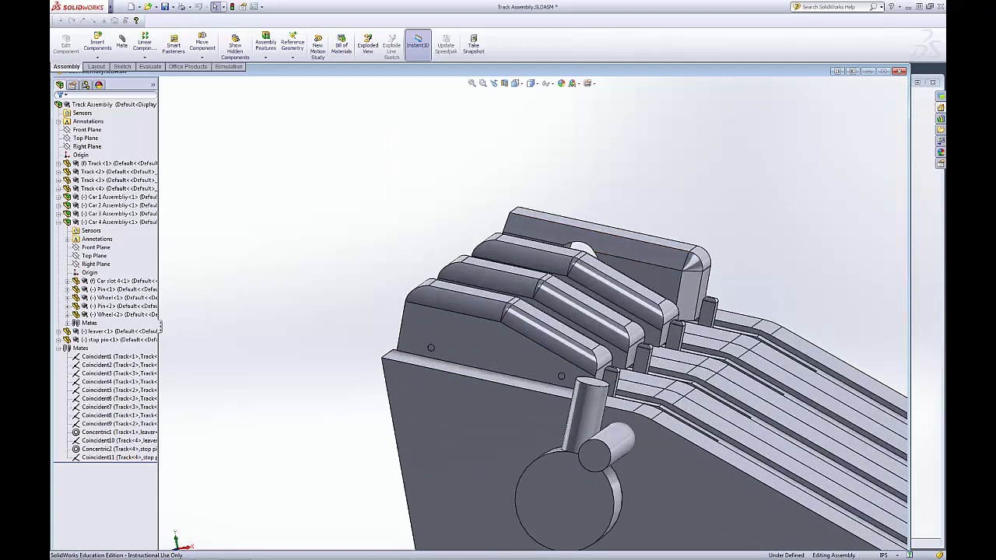
Point out Car slot 1.SLDPRT in the Race car folder and return to the assembly
key("alt+Tab")
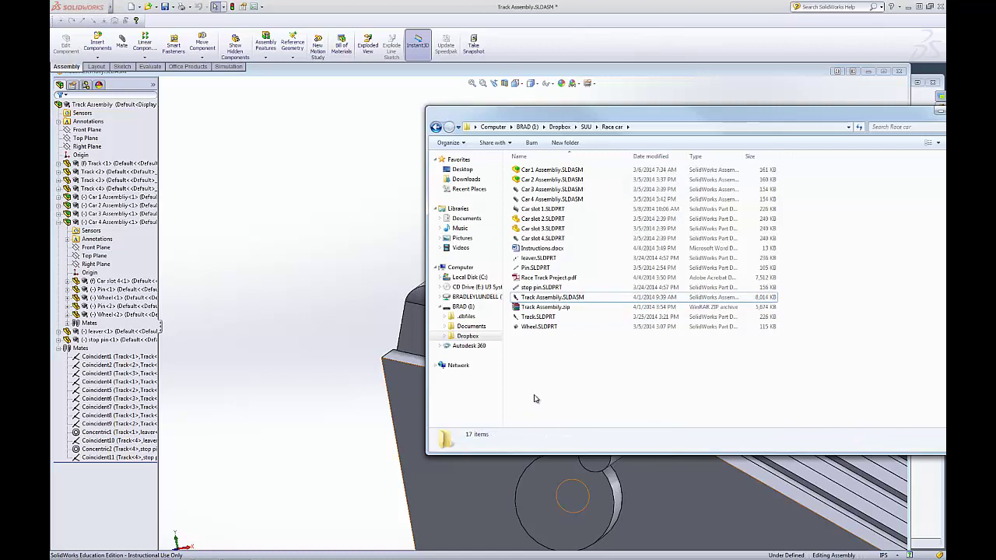
left_click(532, 211)
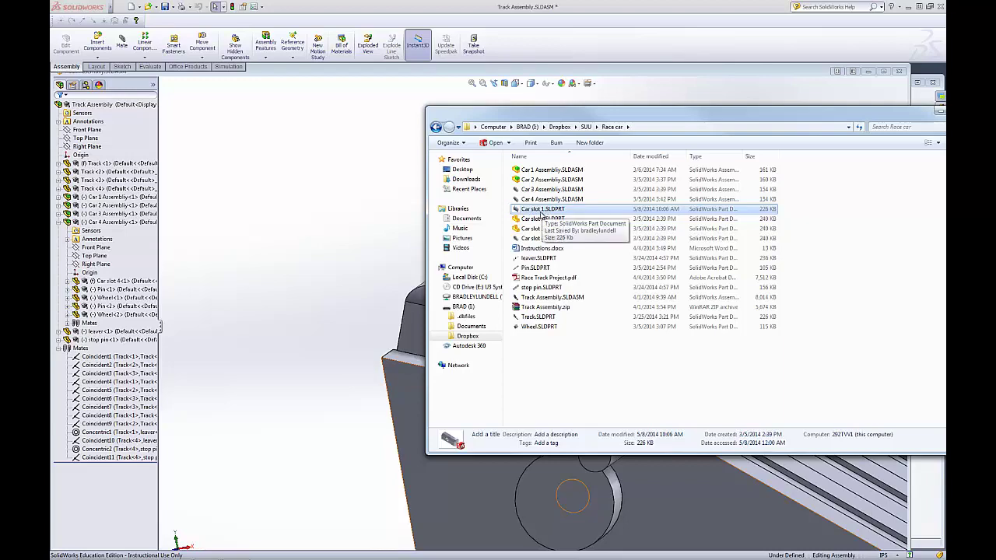
left_click(332, 226)
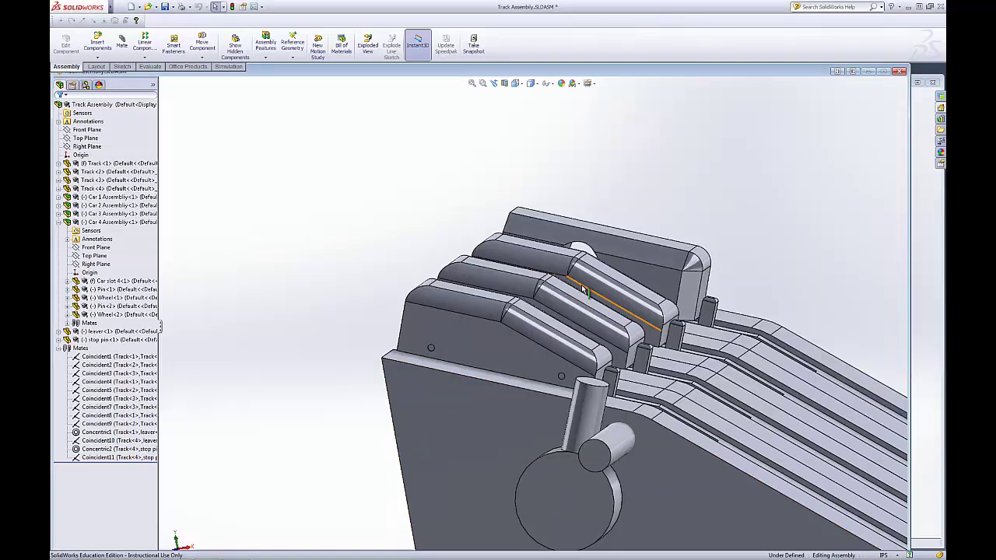
Highlight Car slot 1 in the assembly and examine it in relation to the whole track
left_click(583, 286)
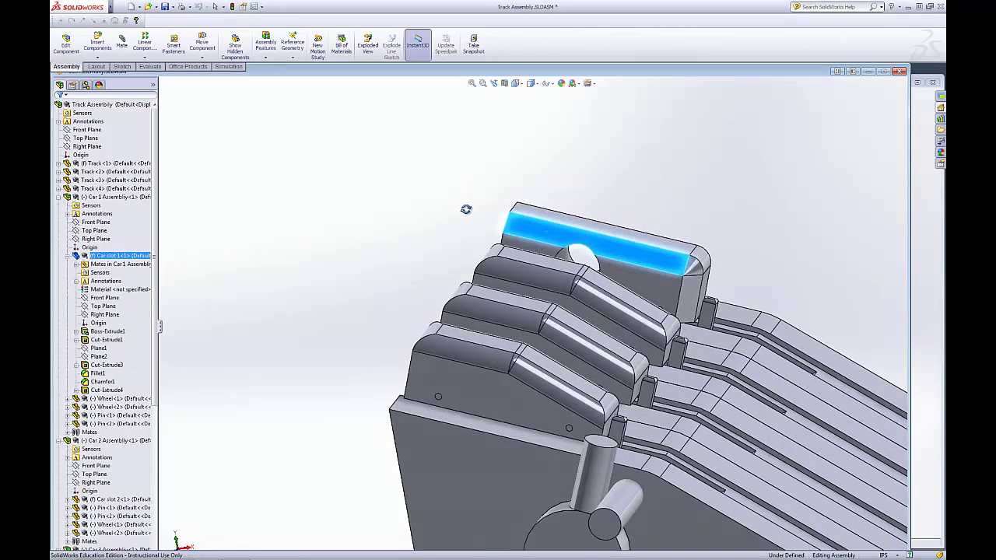
scroll(459, 222, "up", 9)
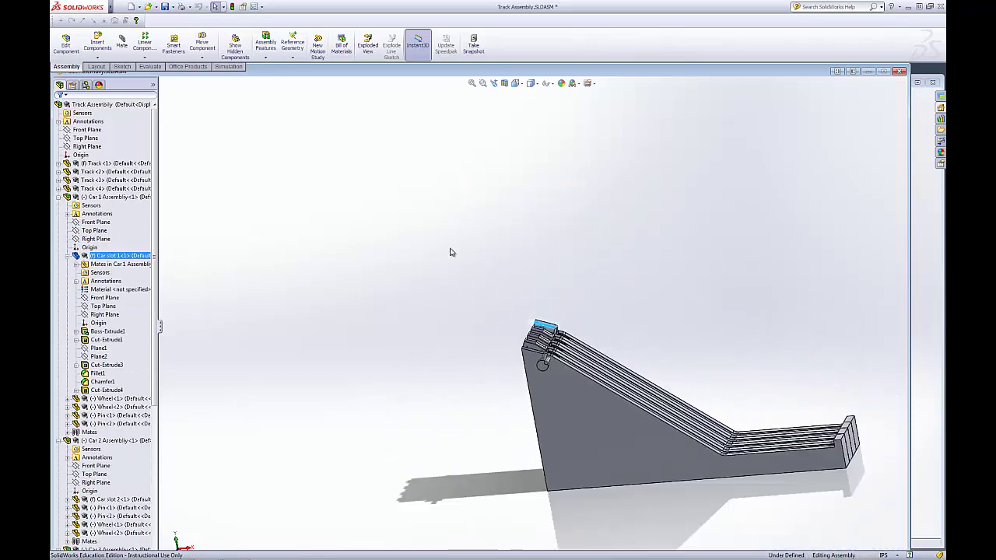
scroll(586, 369, "down", 3)
middle_click_drag(587, 369, 553, 361)
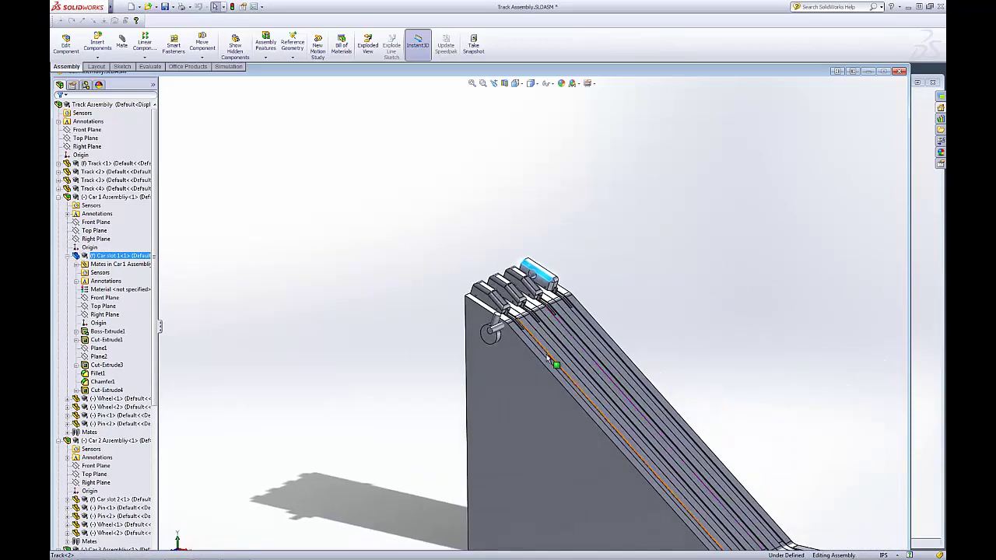
left_click(631, 283)
middle_click_drag(623, 249, 542, 362)
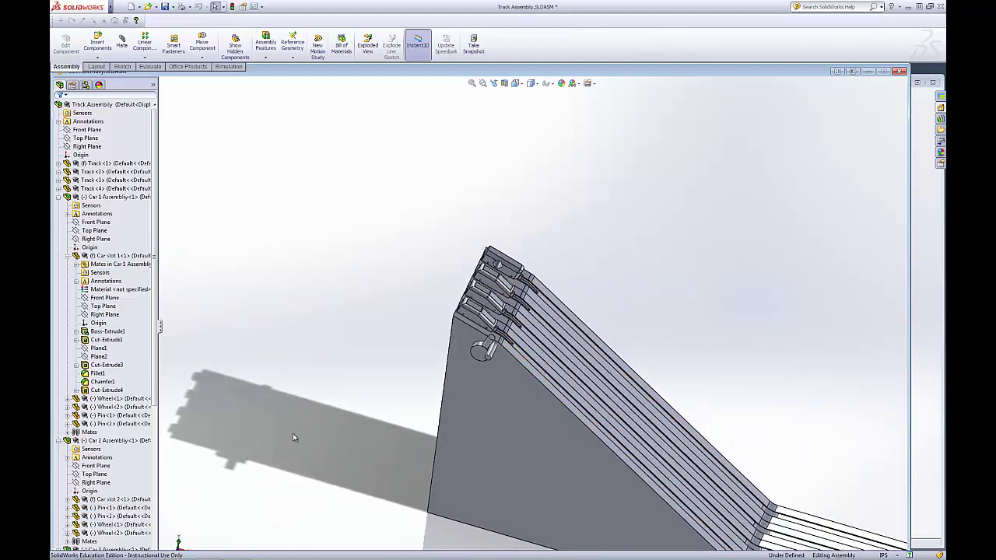
Reveal the Windows desktop behind the assembly window and bring the window back to full size
double_click(540, 6)
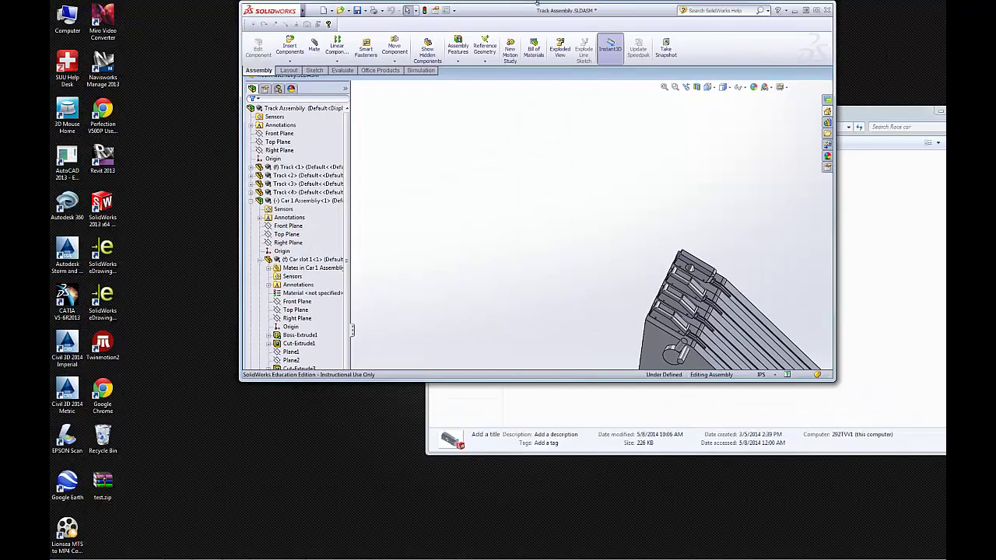
mouse_move(526, 21)
left_mouse_down()
mouse_move(521, 47)
mouse_move(518, 4)
left_mouse_up()
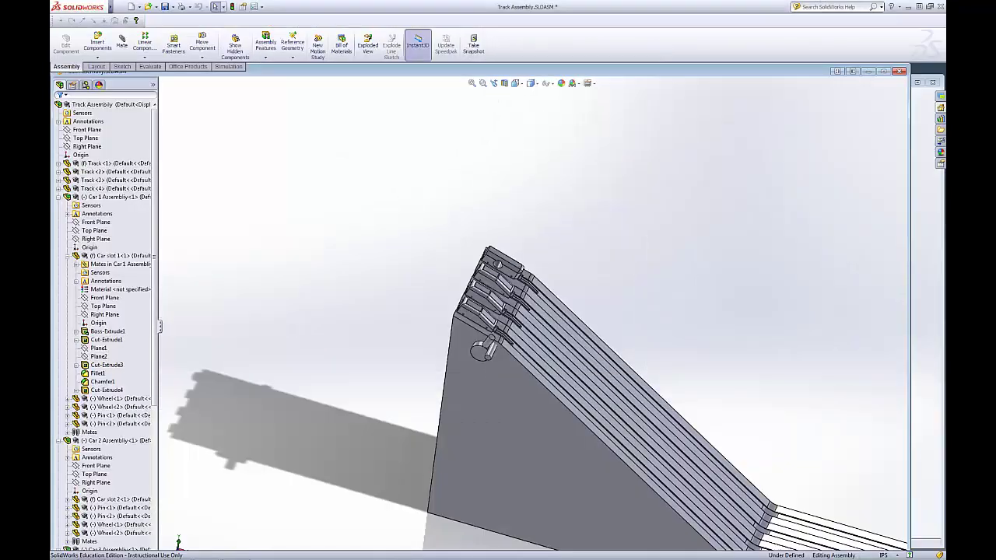